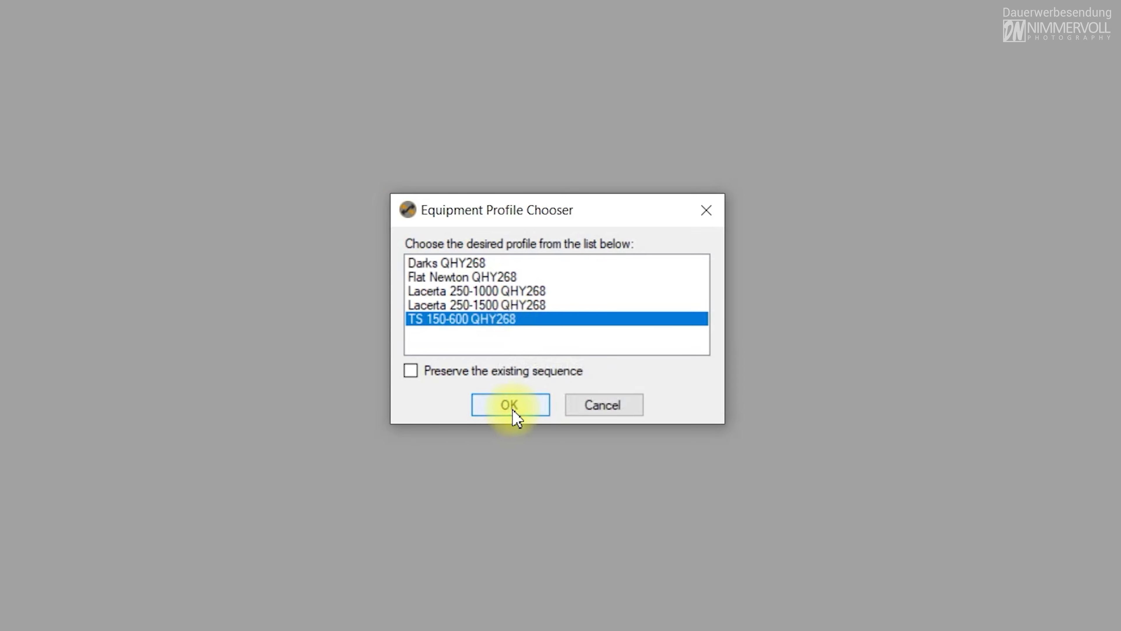
# - Load the TS 150-600 QHY268 equipment profile, close the empty sequence window and open the Framing & Mosaic Wizard
pyautogui.click(504, 406)
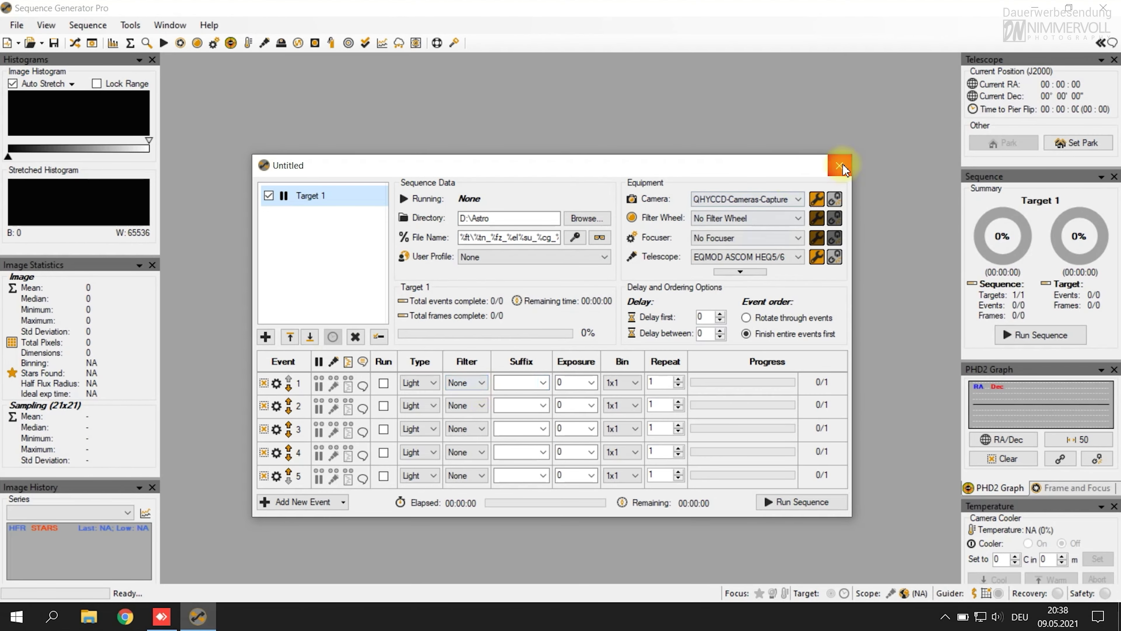
pyautogui.click(845, 163)
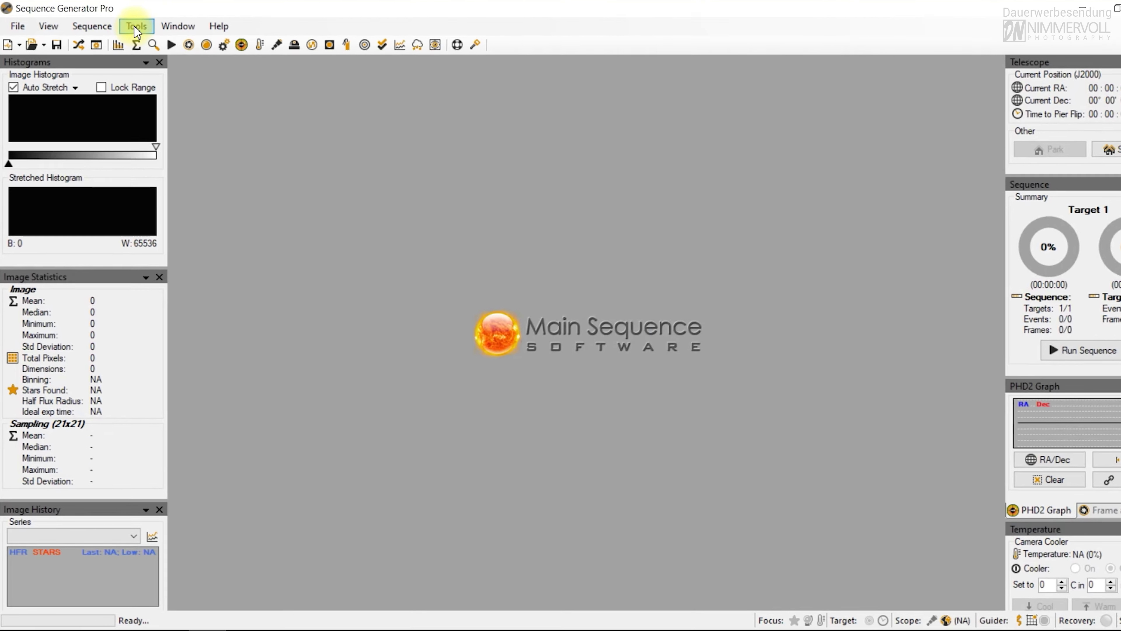
pyautogui.click(131, 25)
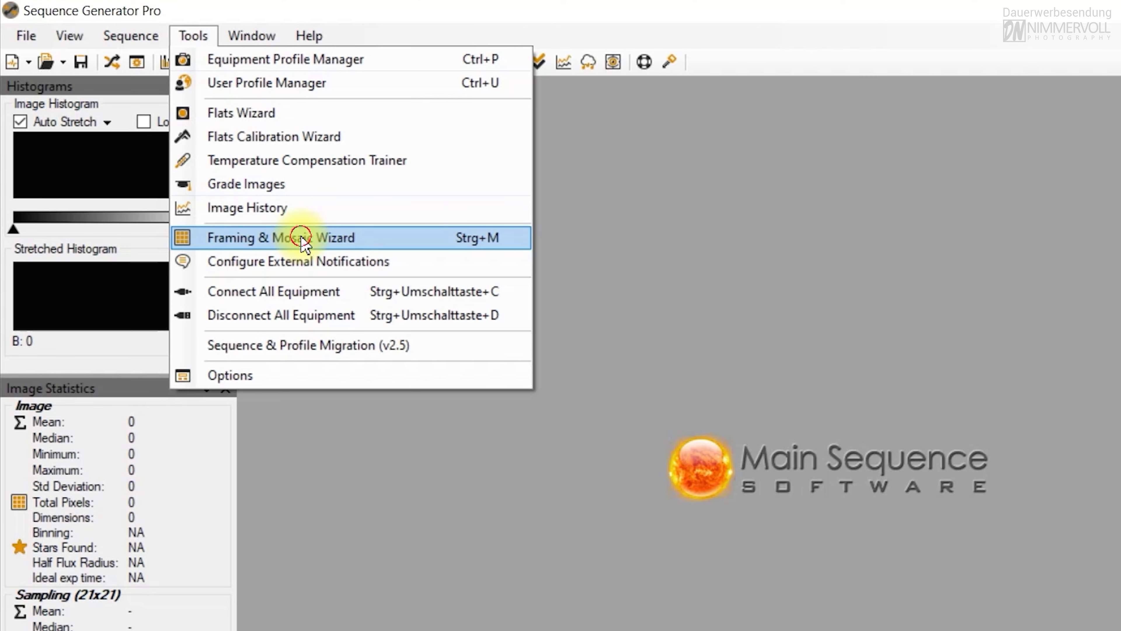
pyautogui.click(301, 238)
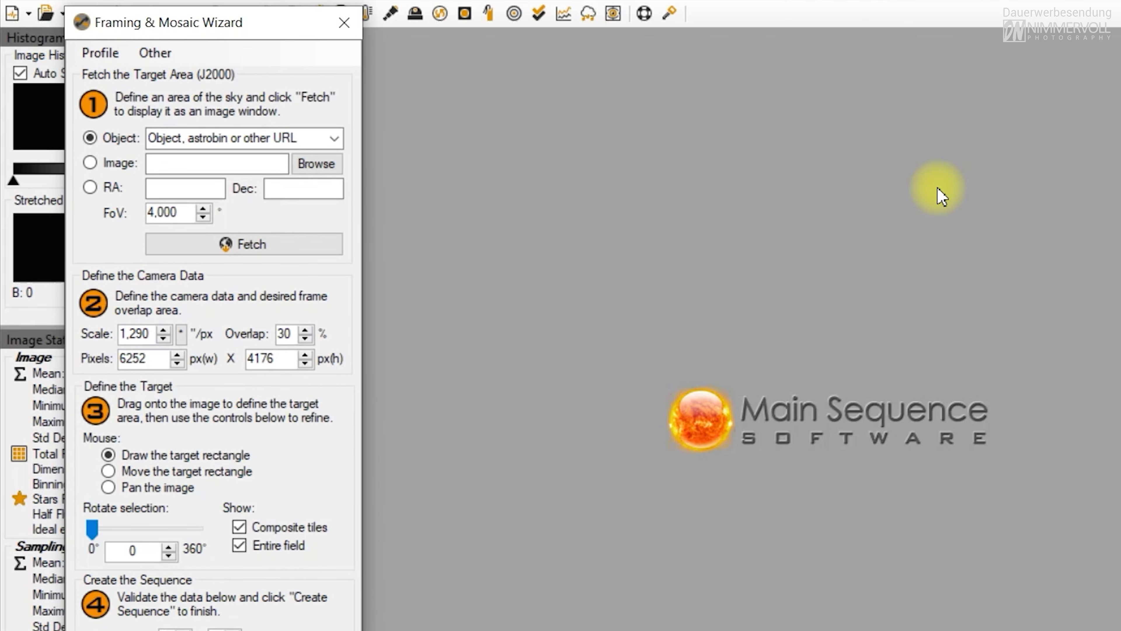
# - Fetch the sky image of object sh2-129 with a field of view of 1°
pyautogui.click(248, 137)
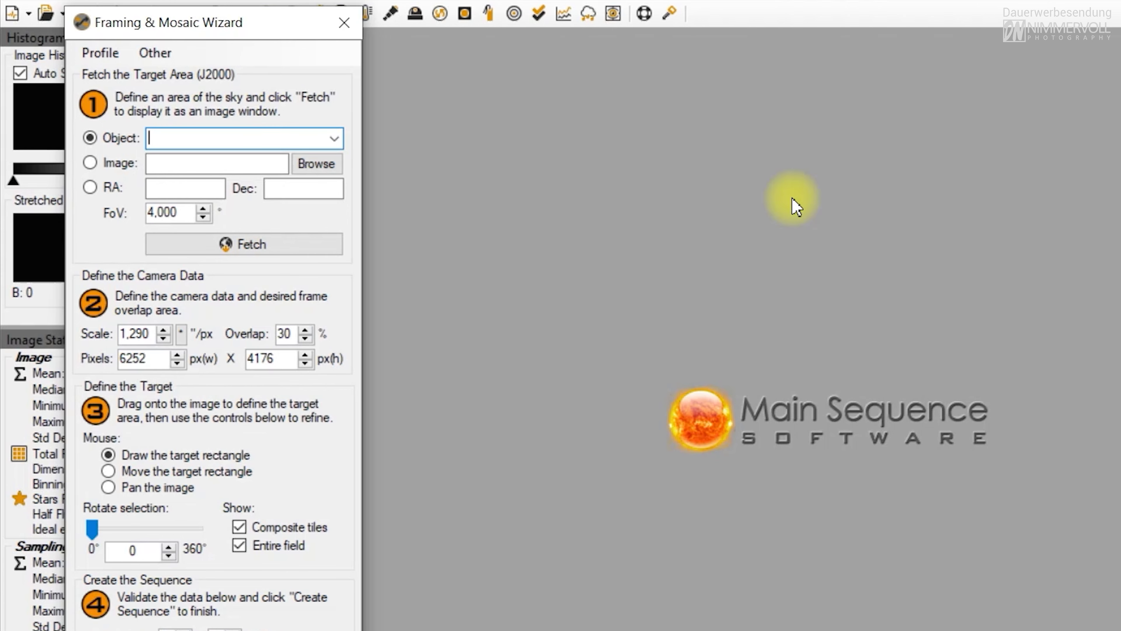
pyautogui.write('sh2-')
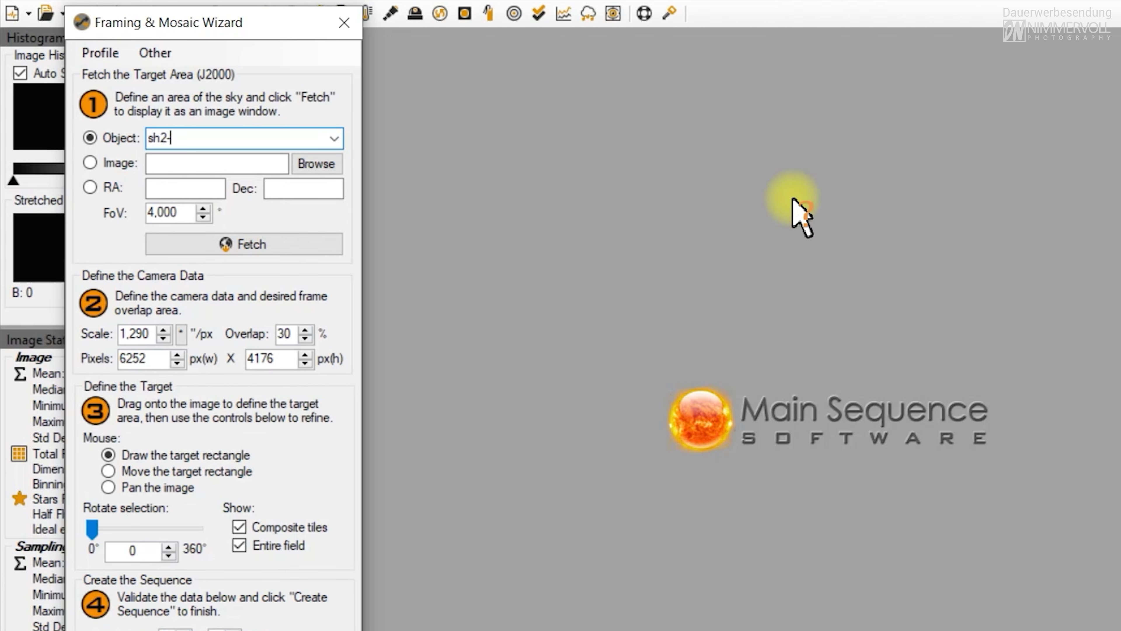
pyautogui.write('129')
pyautogui.click(183, 216)
pyautogui.doubleClick(184, 216)
pyautogui.write('1')
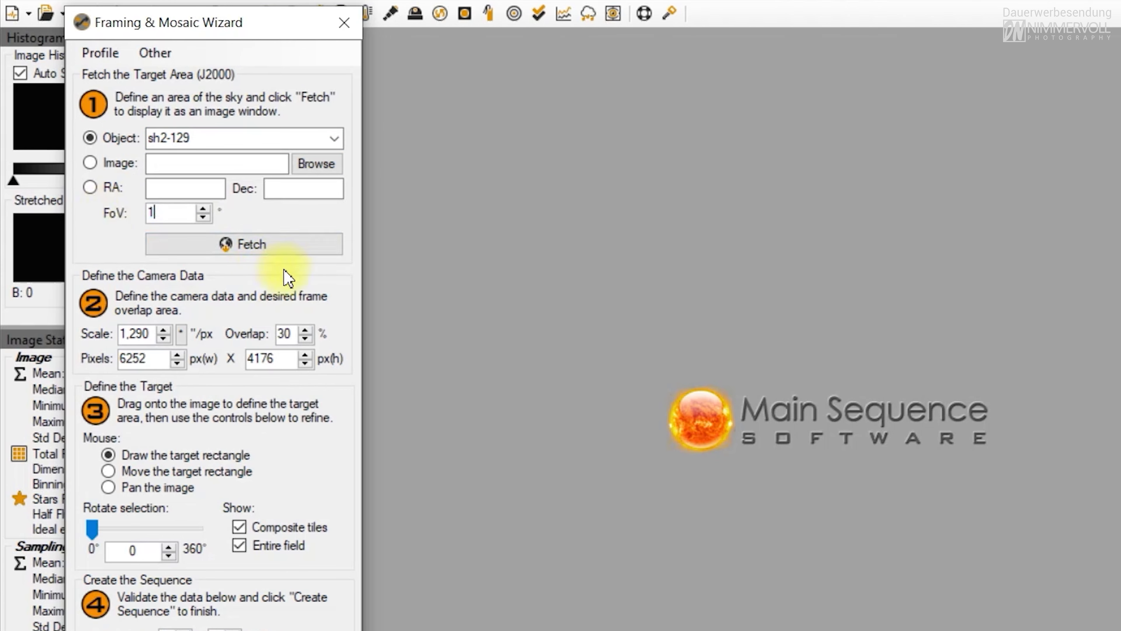
pyautogui.click(252, 247)
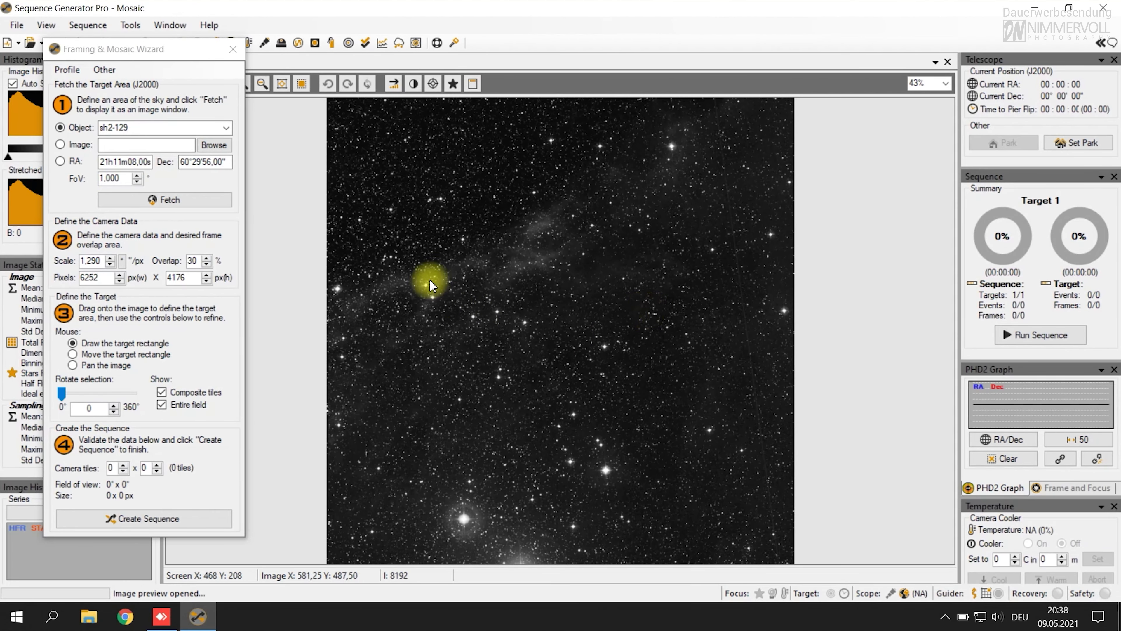
# - Set the field of view to 4° and fetch the sky image again
pyautogui.doubleClick(123, 179)
pyautogui.write('4')
pyautogui.click(177, 200)
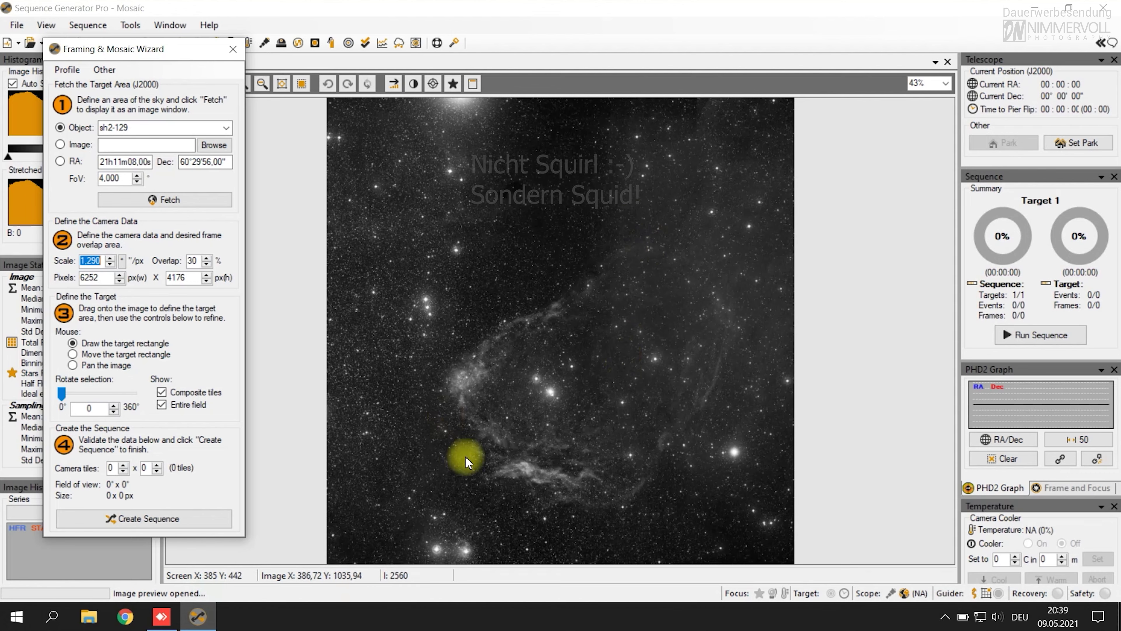
# - Draw a 2 x 2 tile target rectangle of about 3.81° x 2.54° and position it over the nebula
pyautogui.moveTo(583, 389); pyautogui.dragTo(610, 421)
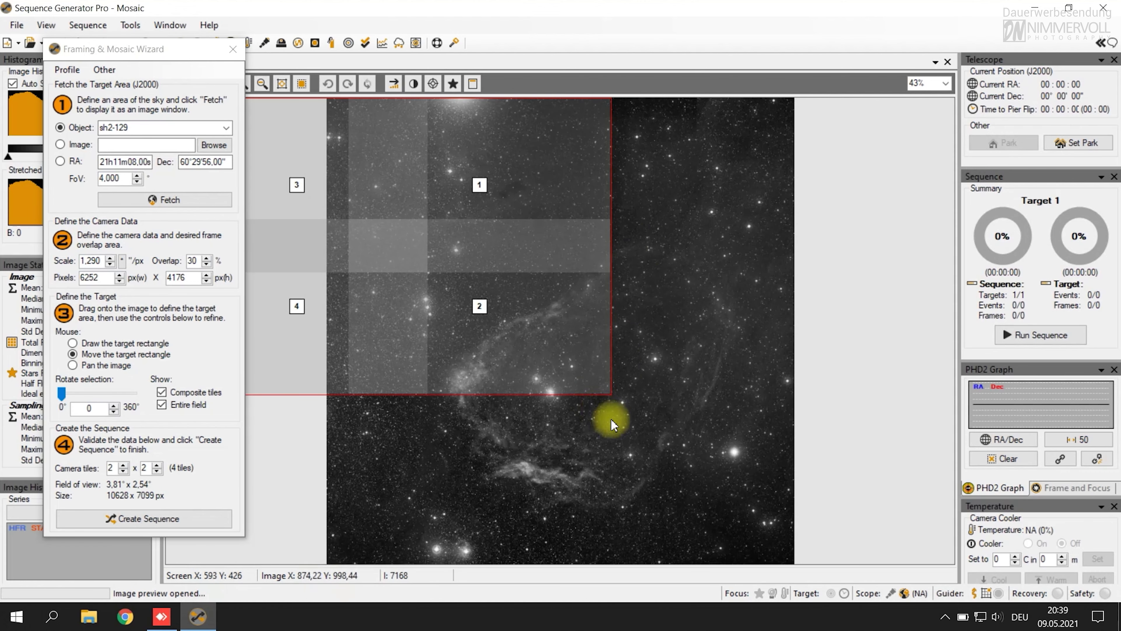
pyautogui.moveTo(416, 252); pyautogui.dragTo(609, 372)
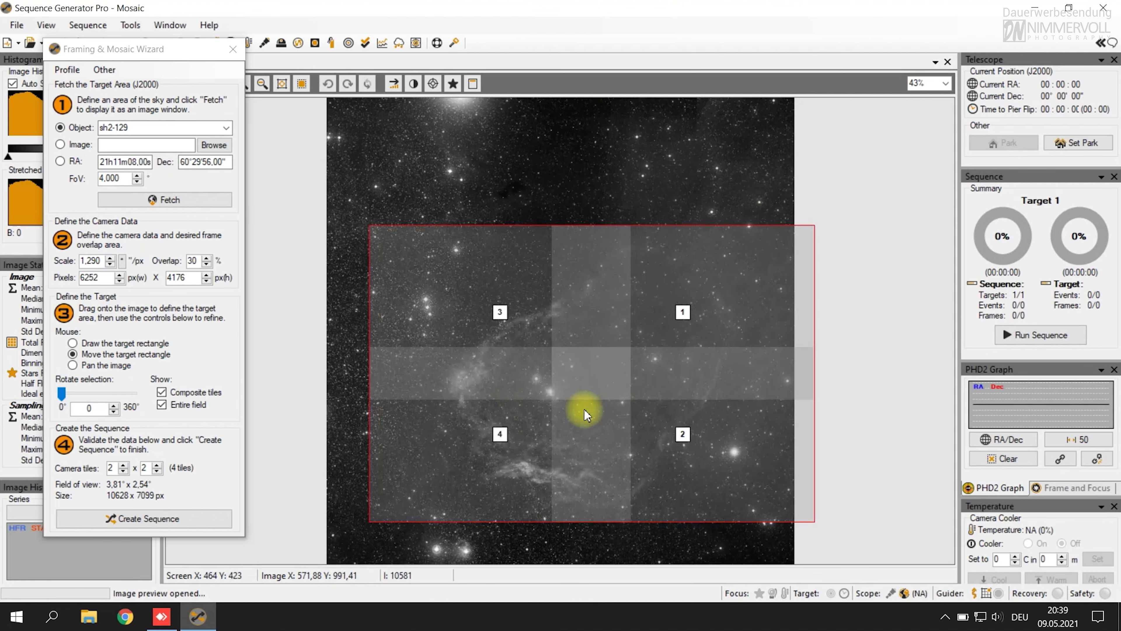
pyautogui.moveTo(584, 409); pyautogui.dragTo(611, 392)
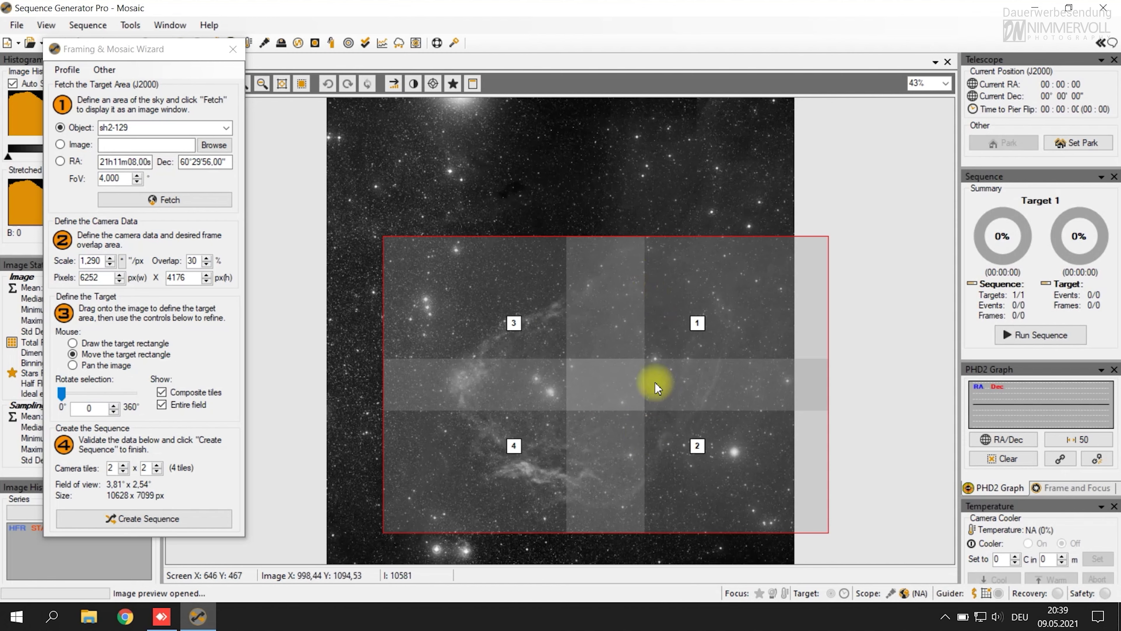
# - Rotate the target selection to 45° and shift the target rectangle to frame the nebula
pyautogui.click(88, 408)
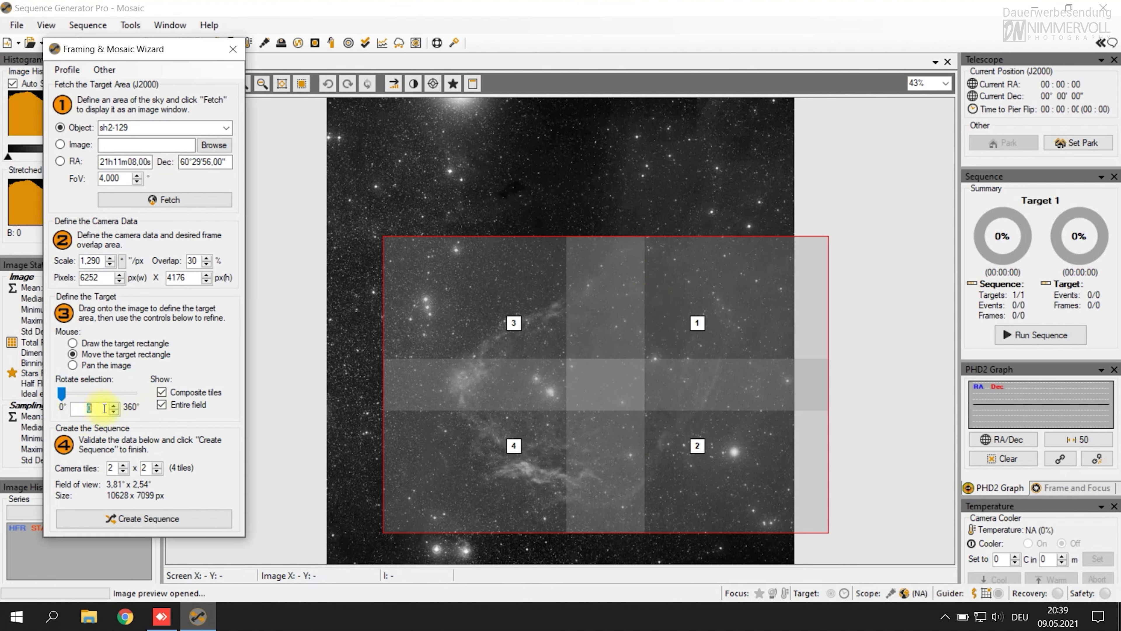
pyautogui.click(78, 409)
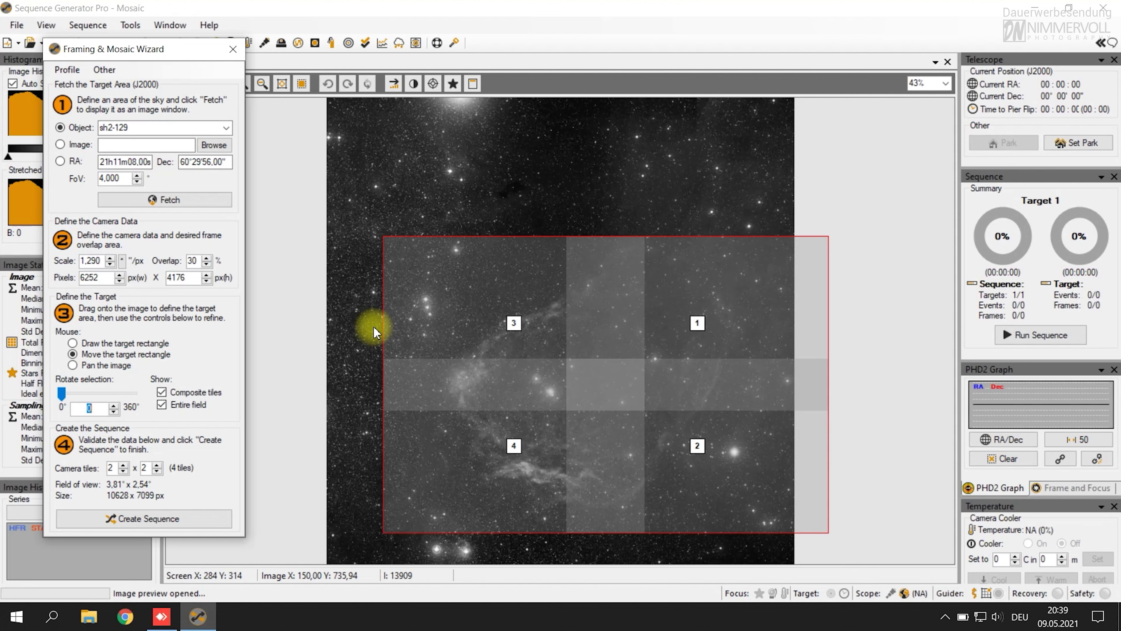
pyautogui.write('45')
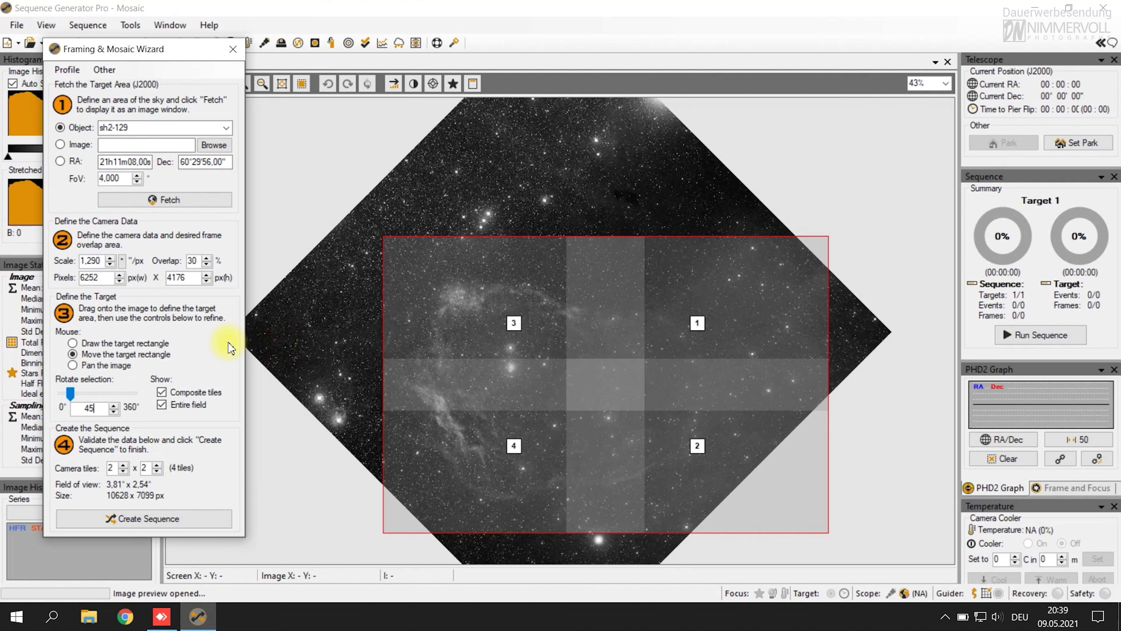
pyautogui.moveTo(601, 383); pyautogui.dragTo(559, 391)
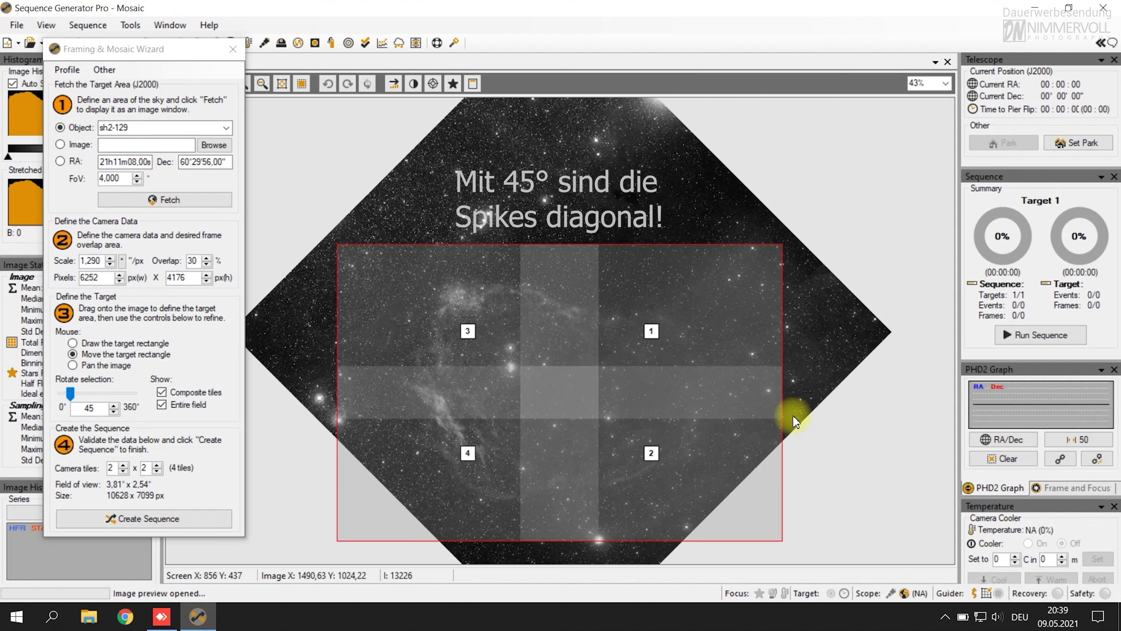
# - Try camera tile counts of one and three in each direction and return the mosaic to 2 x 2 tiles
pyautogui.click(124, 471)
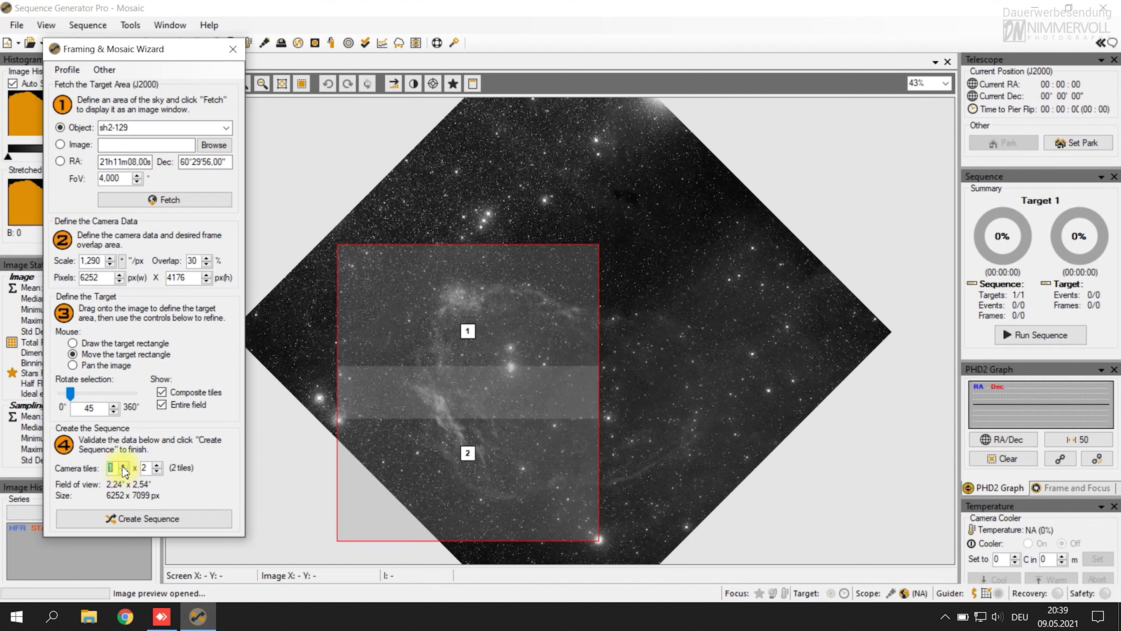
pyautogui.click(124, 465)
pyautogui.click(124, 465)
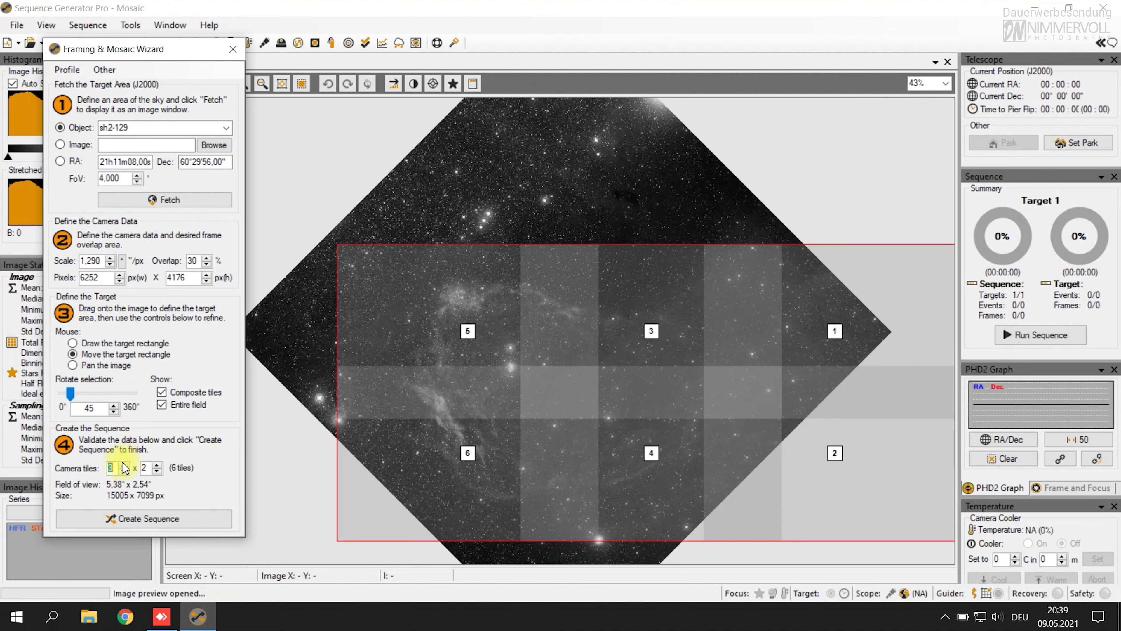
pyautogui.click(123, 471)
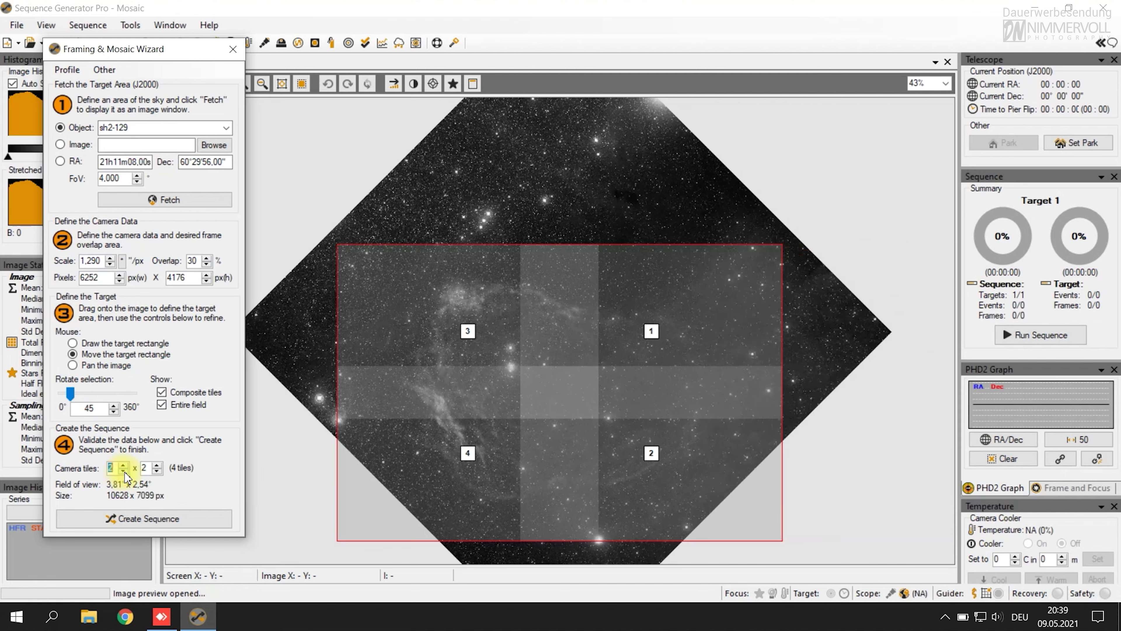
pyautogui.click(157, 464)
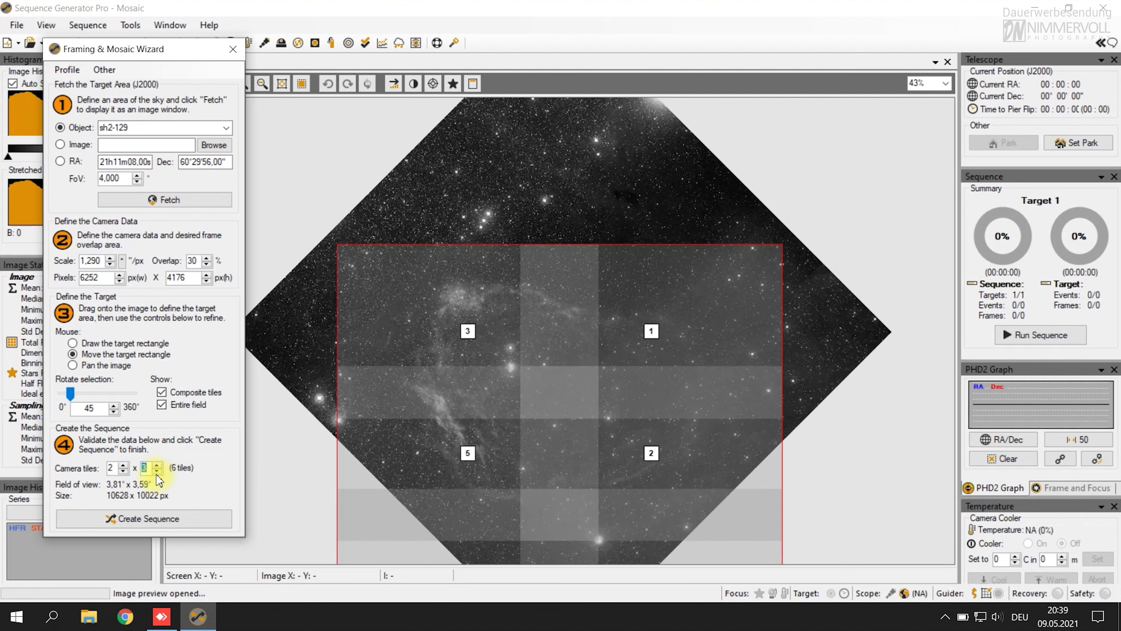
pyautogui.click(156, 471)
pyautogui.click(157, 470)
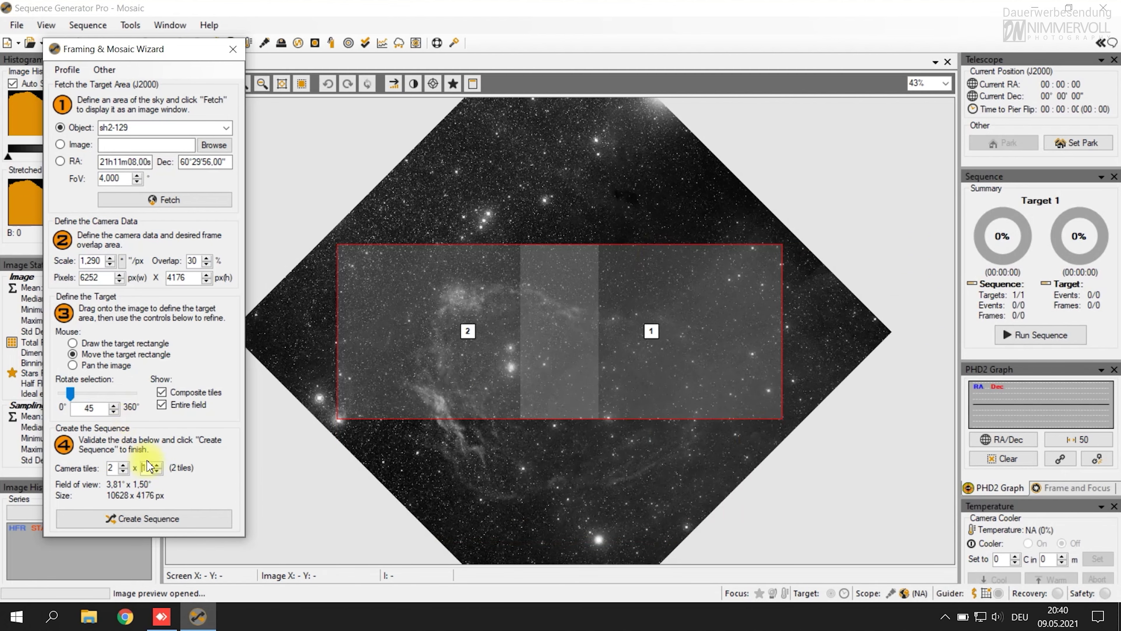
pyautogui.click(157, 465)
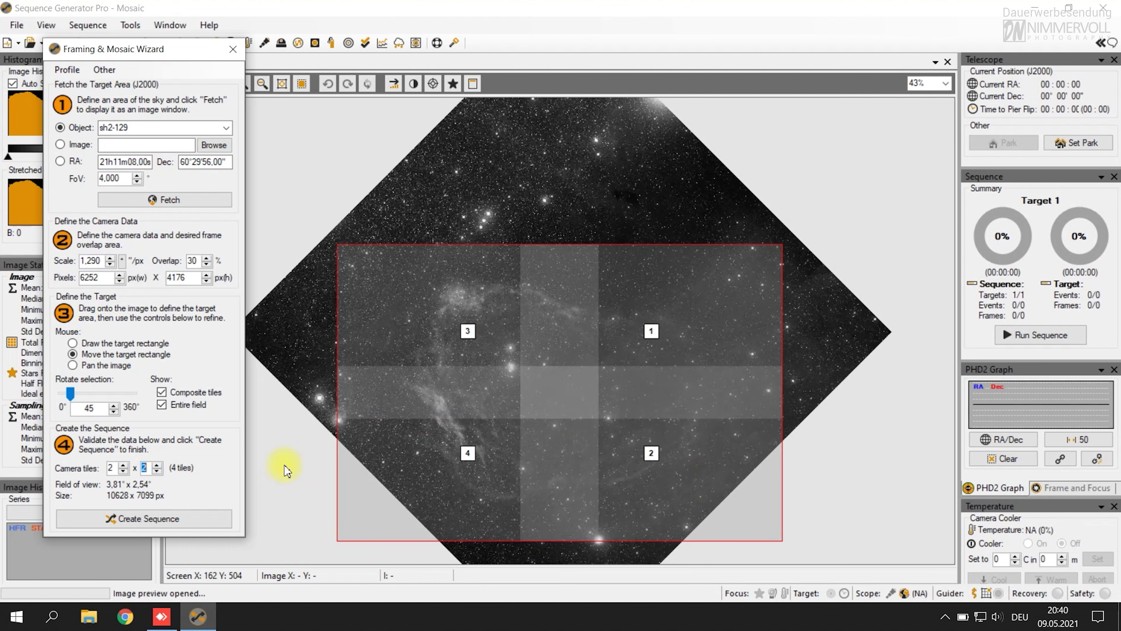
# - Try reducing the tile overlap to 15% and set it back to 30%
pyautogui.moveTo(205, 264); pyautogui.dragTo(205, 264)
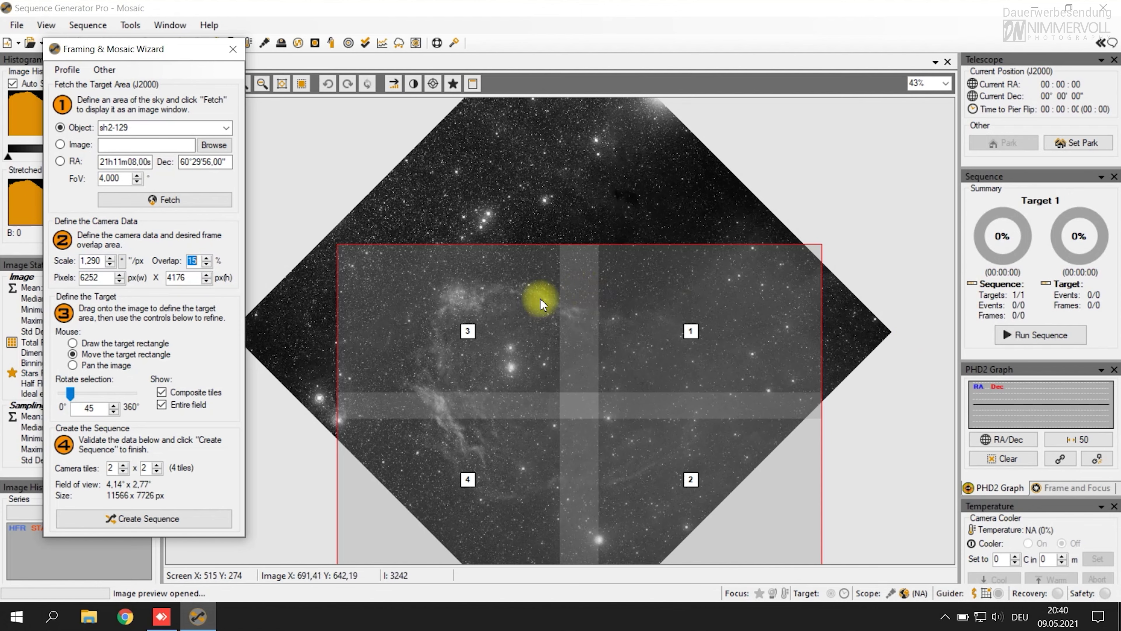
pyautogui.click(205, 258)
pyautogui.click(206, 258)
pyautogui.click(206, 258)
pyautogui.click(205, 258)
pyautogui.click(206, 258)
pyautogui.click(206, 258)
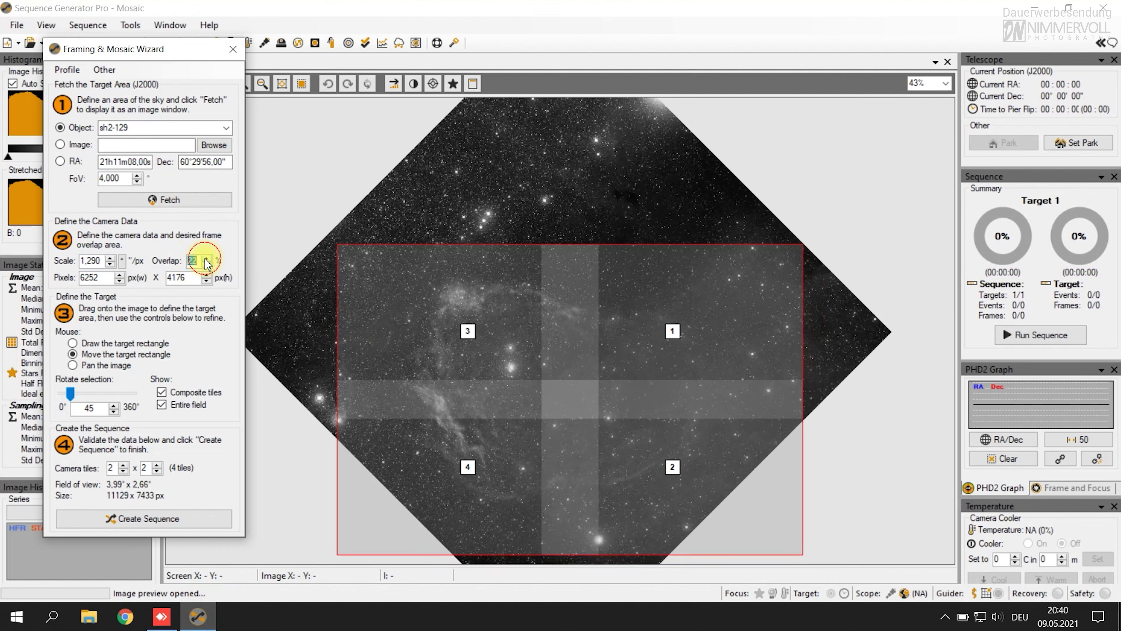
pyautogui.click(206, 258)
pyautogui.click(206, 258)
pyautogui.click(206, 259)
pyautogui.click(206, 258)
pyautogui.click(206, 258)
pyautogui.click(206, 258)
pyautogui.click(205, 258)
pyautogui.click(206, 259)
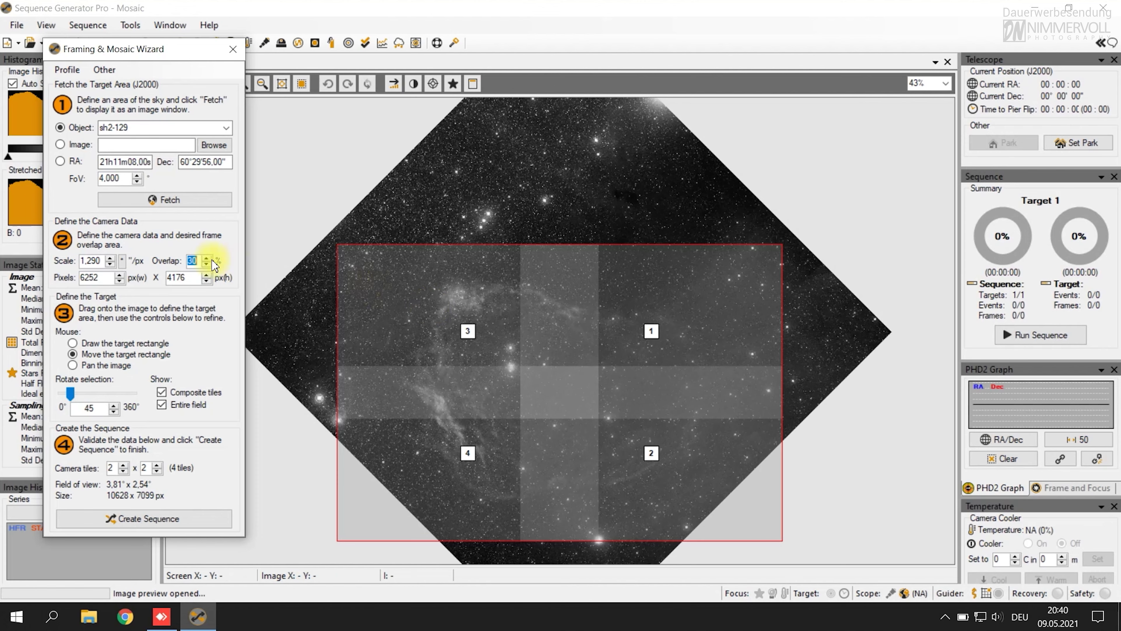
# - Create the mosaic sequence named sh2-129, appending its targets with slewing, centering and camera angle validation enabled
pyautogui.moveTo(544, 393); pyautogui.dragTo(580, 399)
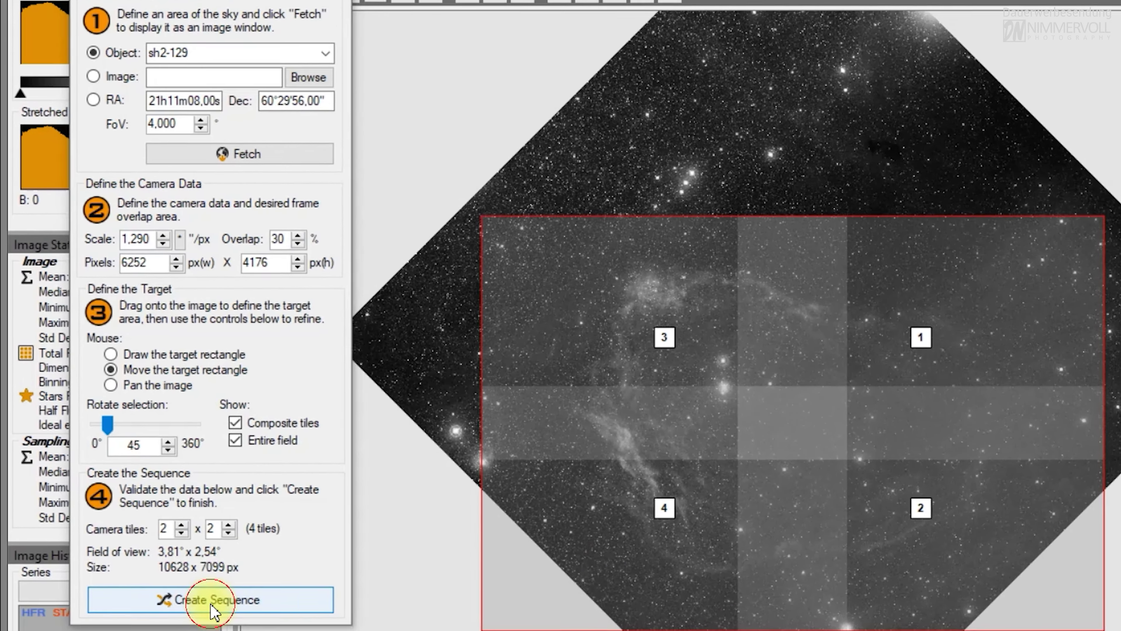
pyautogui.click(167, 556)
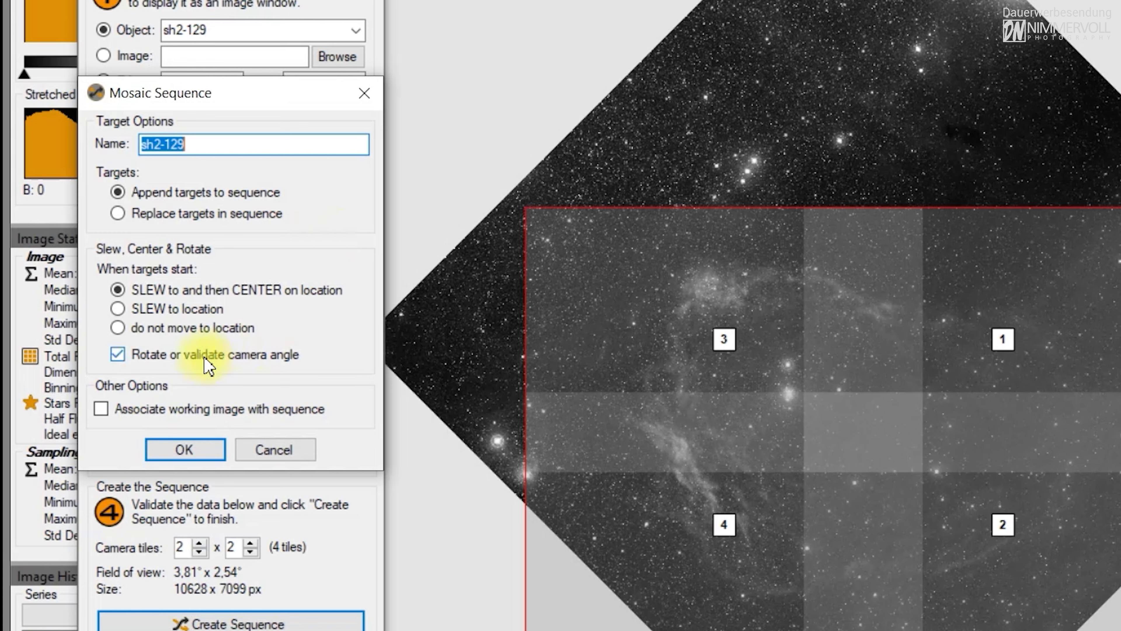
pyautogui.click(185, 450)
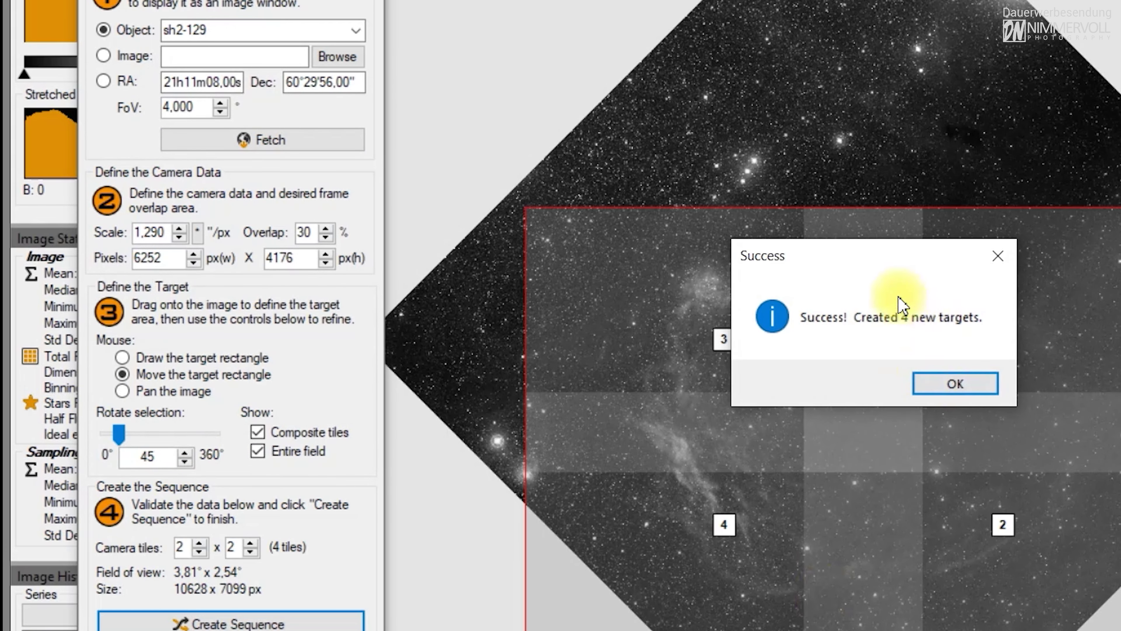
pyautogui.click(950, 388)
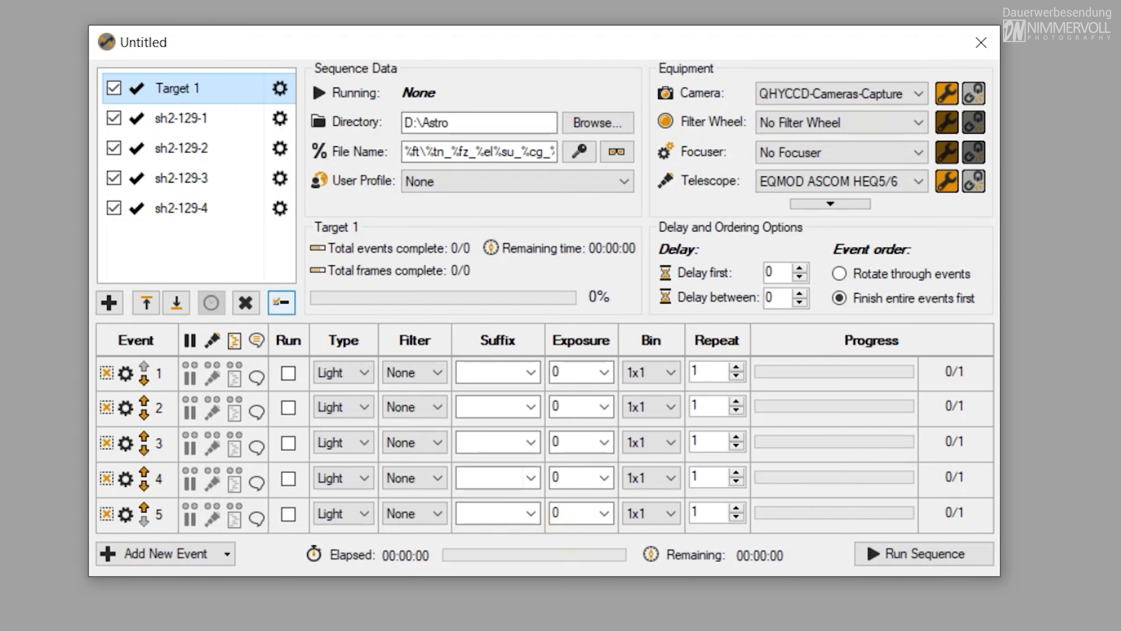
# - Delete the empty Target 1 from the sequence's target list
pyautogui.rightClick(476, 139)
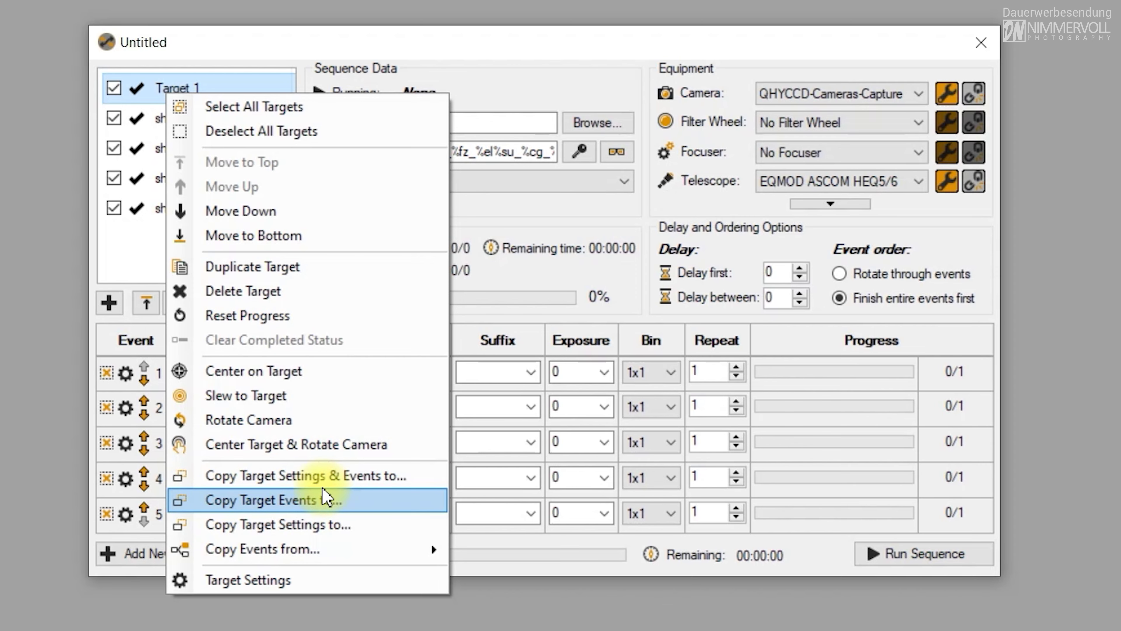
pyautogui.click(261, 291)
pyautogui.click(478, 344)
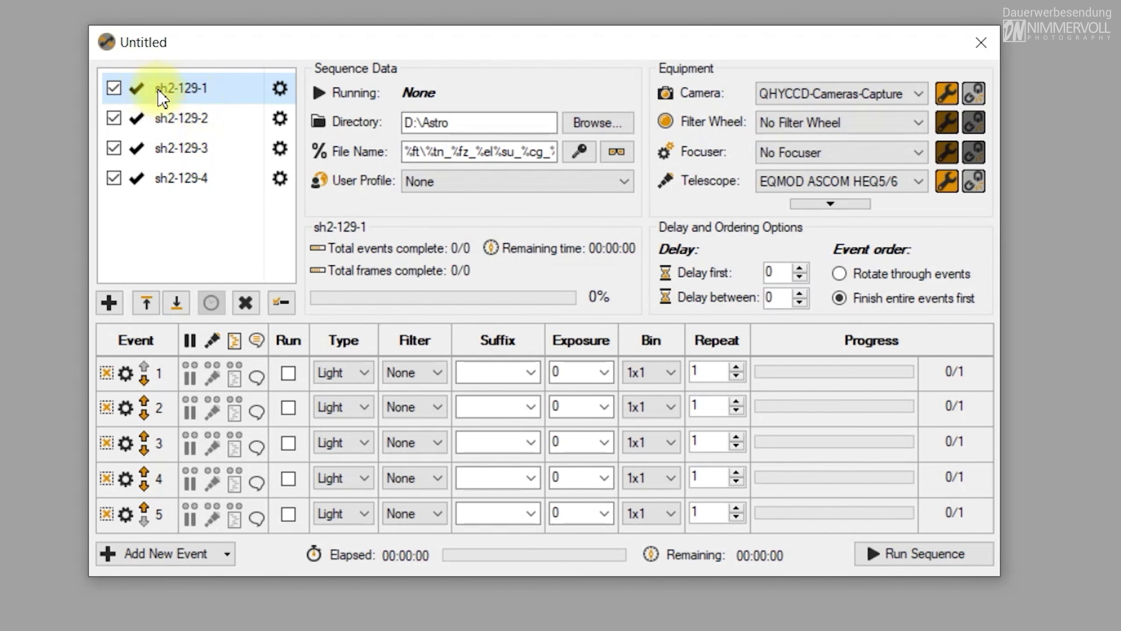
# - Enable the first light event of target sh2-129-1 with an exposure of 300 seconds and 50 repeats
pyautogui.click(204, 118)
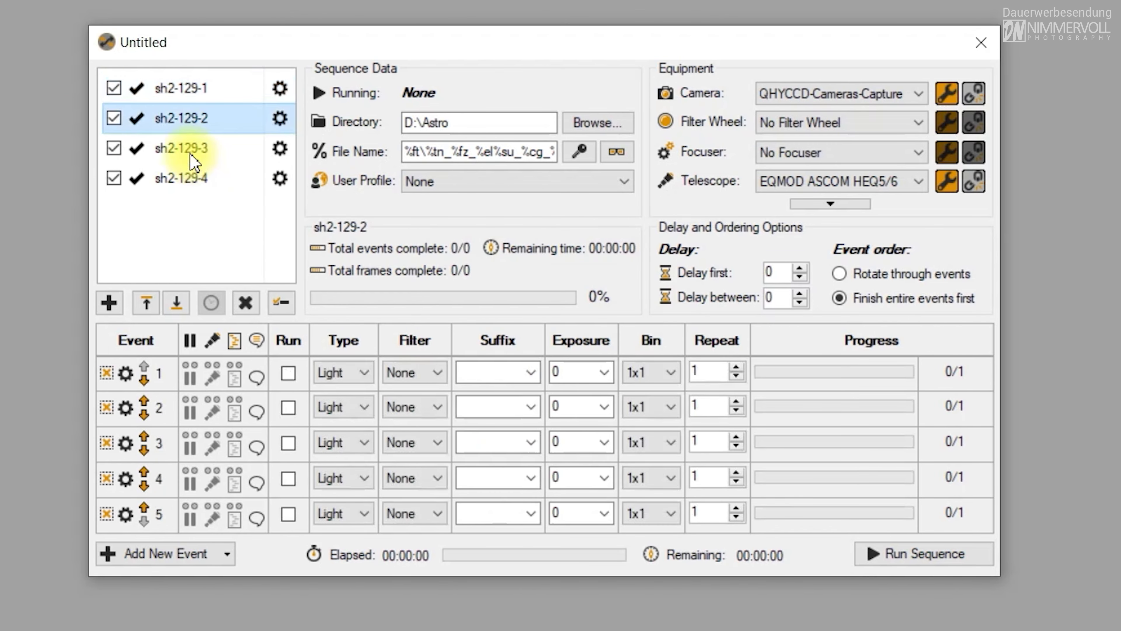
pyautogui.click(187, 148)
pyautogui.click(194, 88)
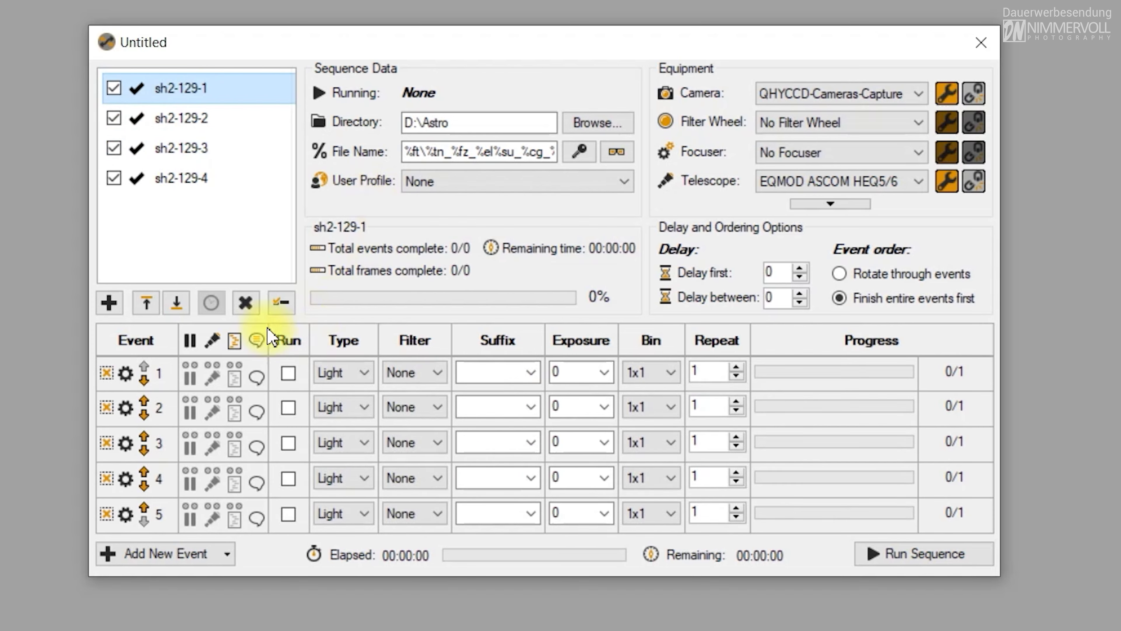
pyautogui.click(288, 375)
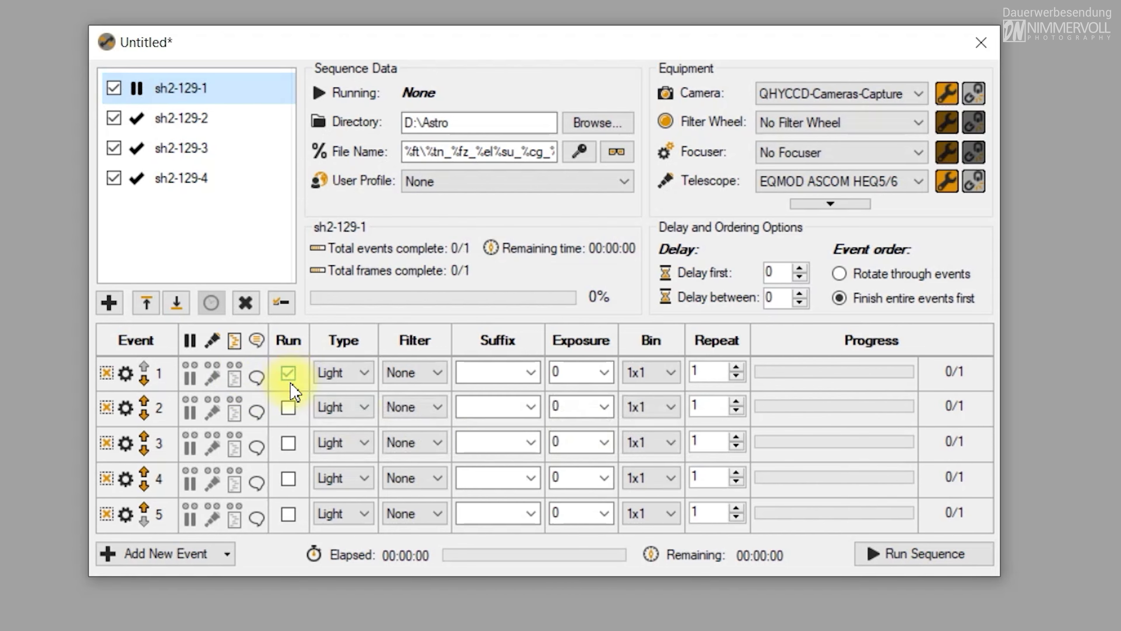
pyautogui.click(566, 371)
pyautogui.write('3')
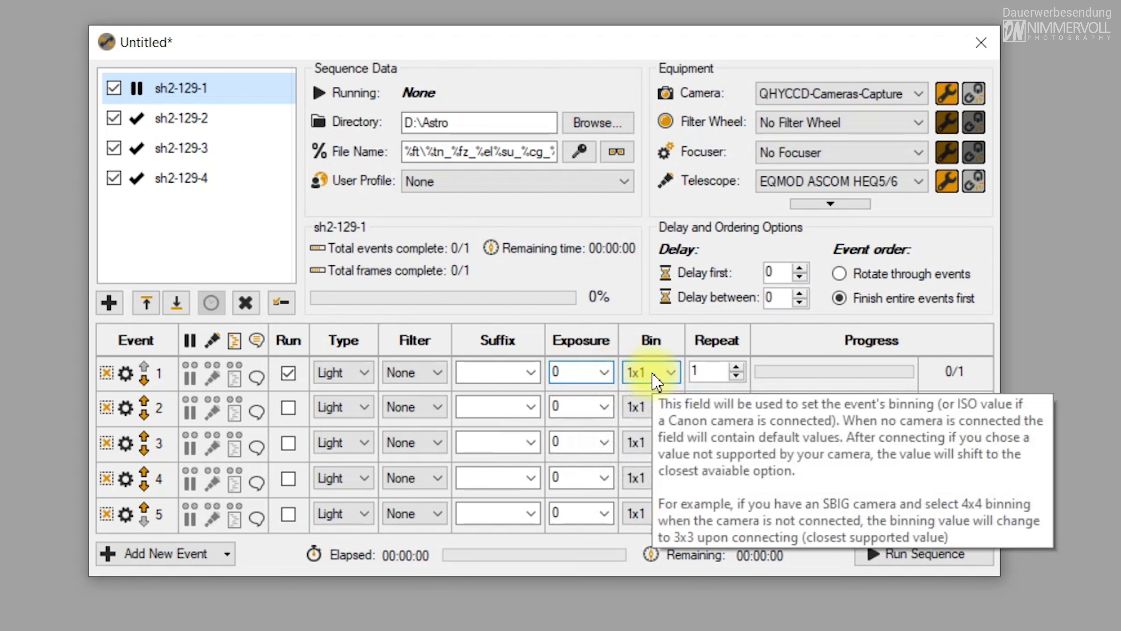
pyautogui.write('00')
pyautogui.click(713, 370)
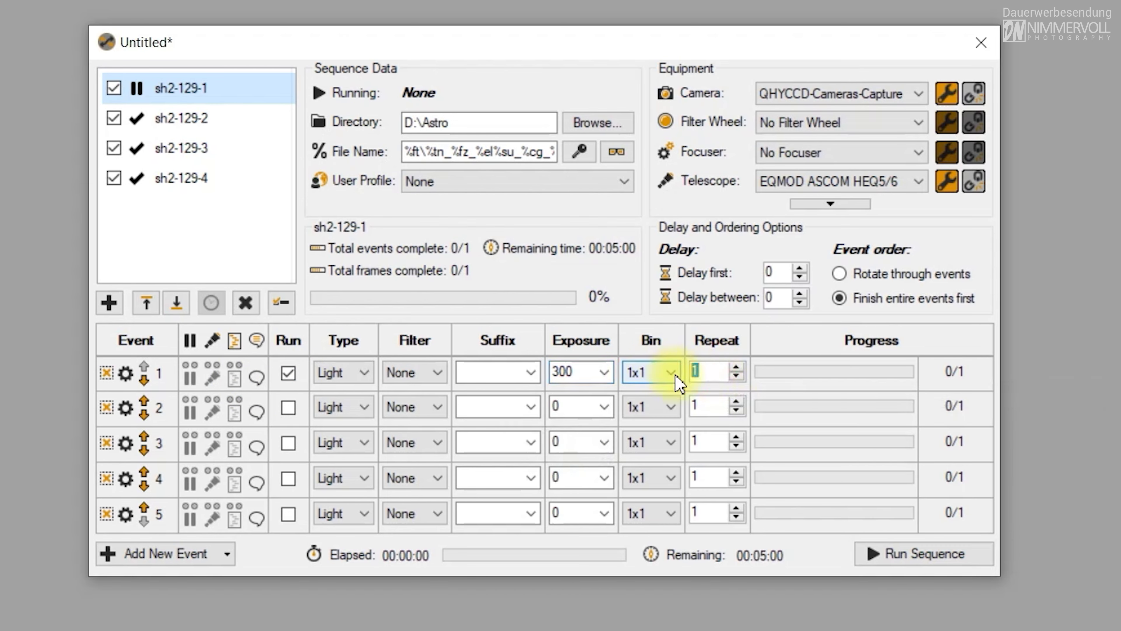
pyautogui.write('50')
pyautogui.click(708, 403)
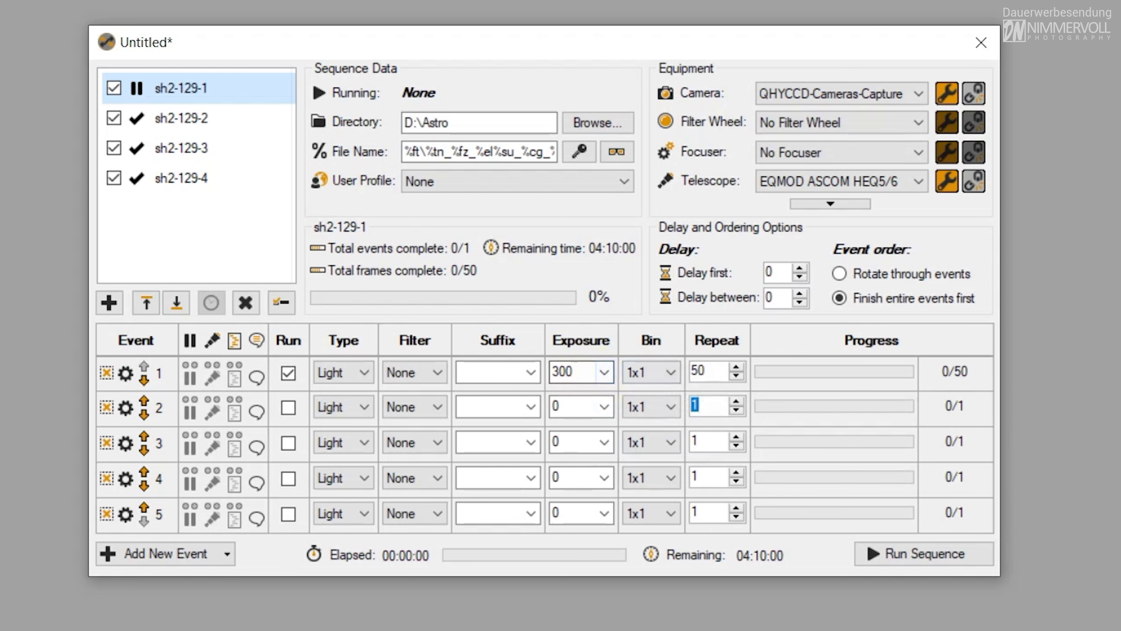
# - Assign the Sternwarte user profile to the sequence
pyautogui.click(444, 186)
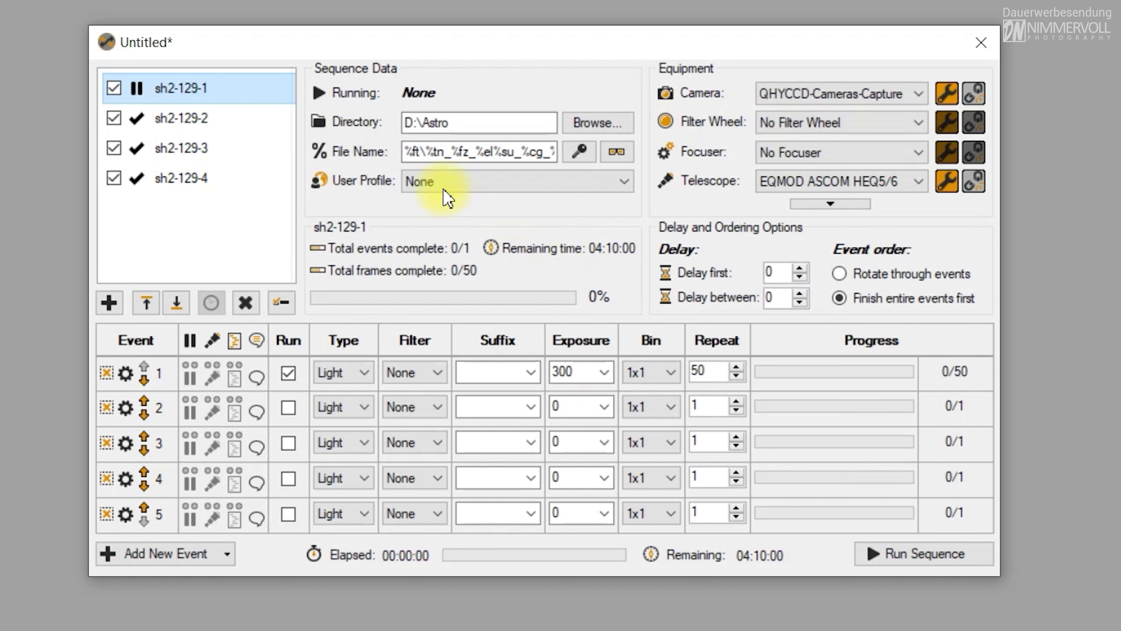
pyautogui.click(438, 181)
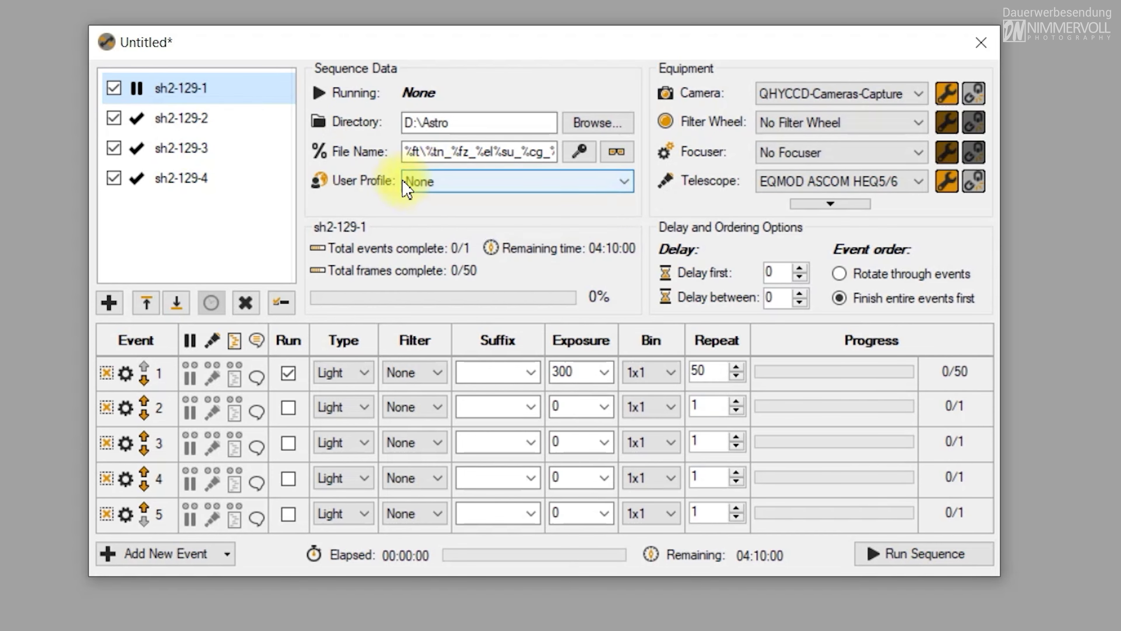
pyautogui.click(434, 183)
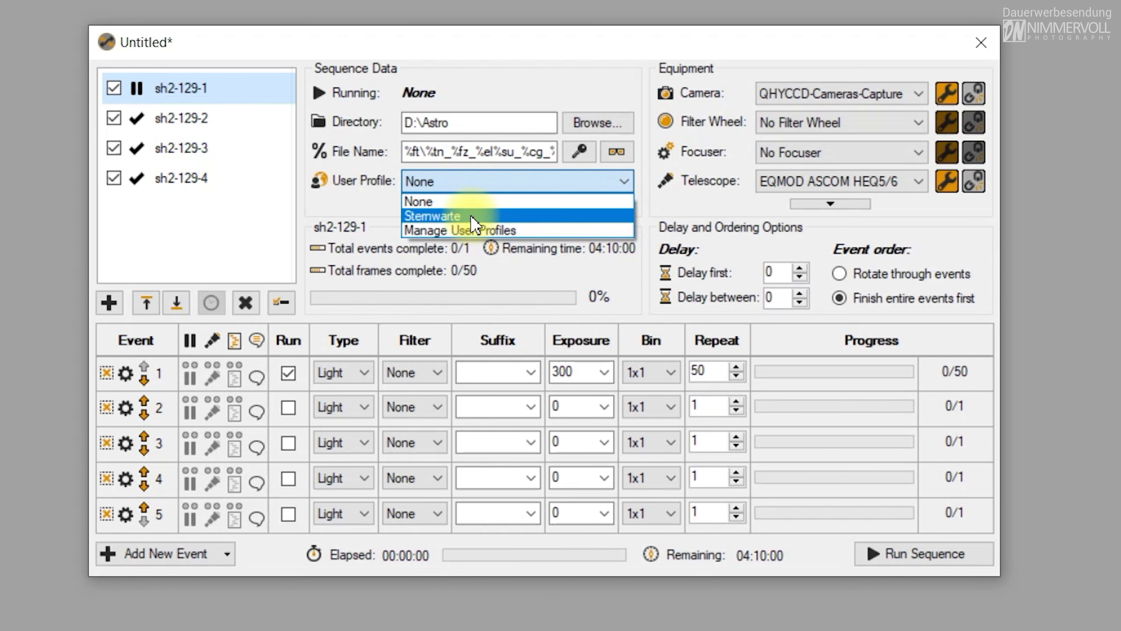
pyautogui.click(464, 221)
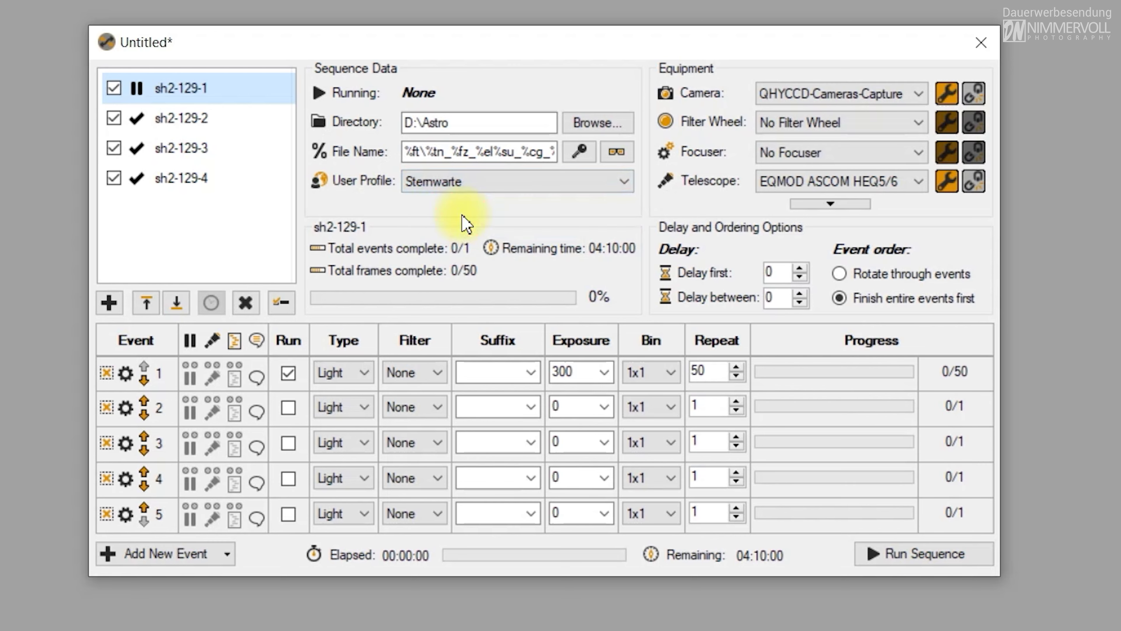
# - Examine the altitude and night-time chart in the planning tools for target sh2-129-1, leaving its settings without changes
pyautogui.click(279, 89)
pyautogui.click(443, 413)
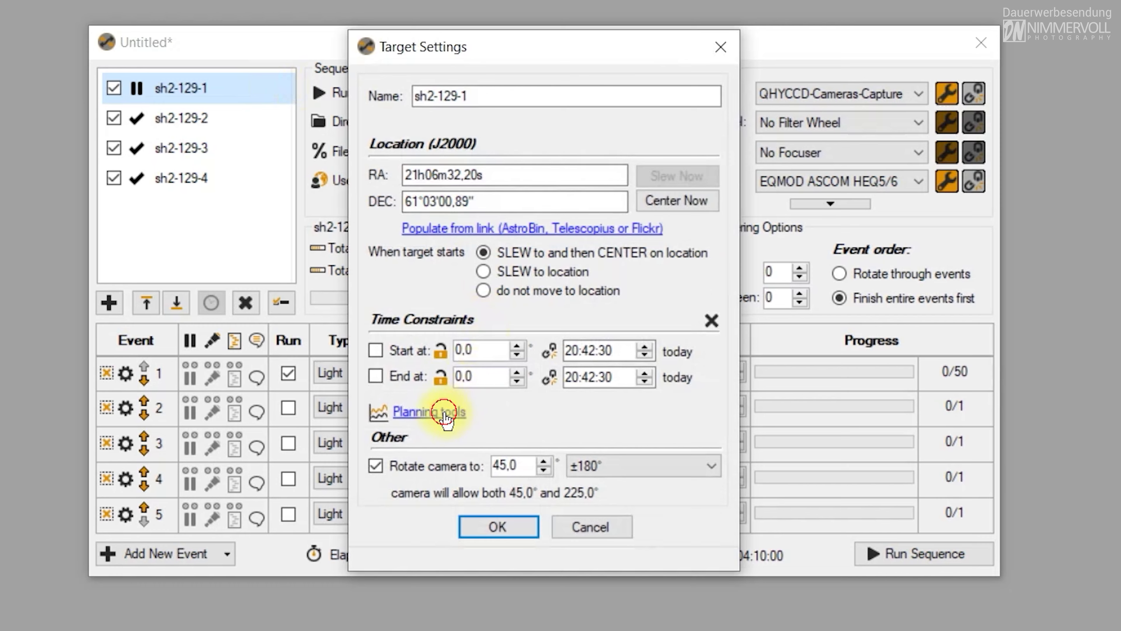
pyautogui.moveTo(521, 54); pyautogui.dragTo(339, 0)
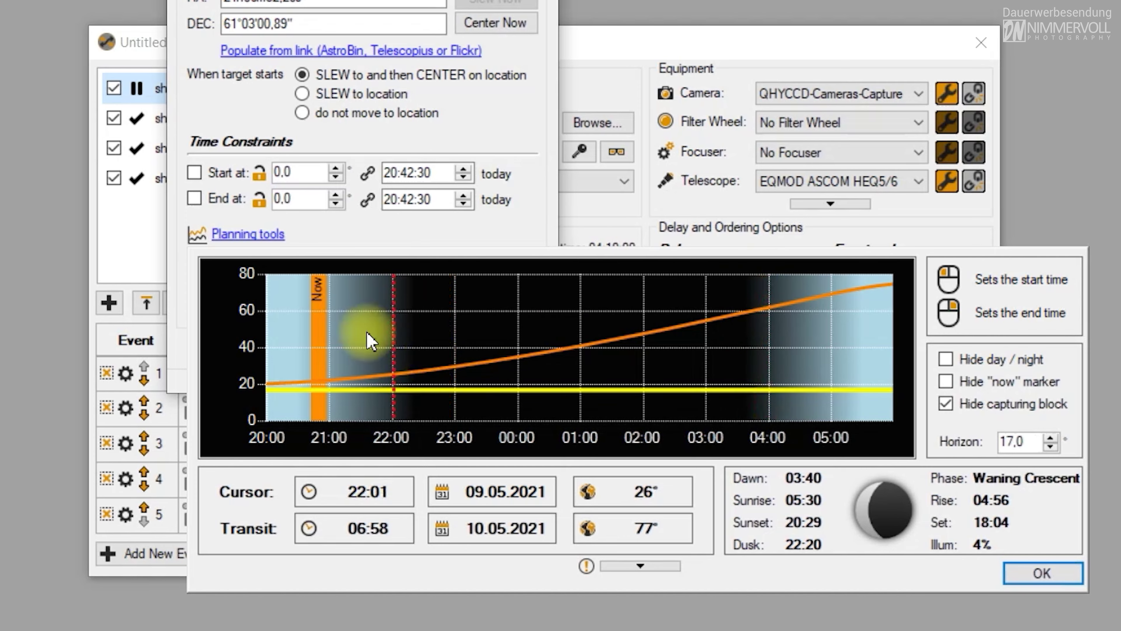
pyautogui.click(1046, 576)
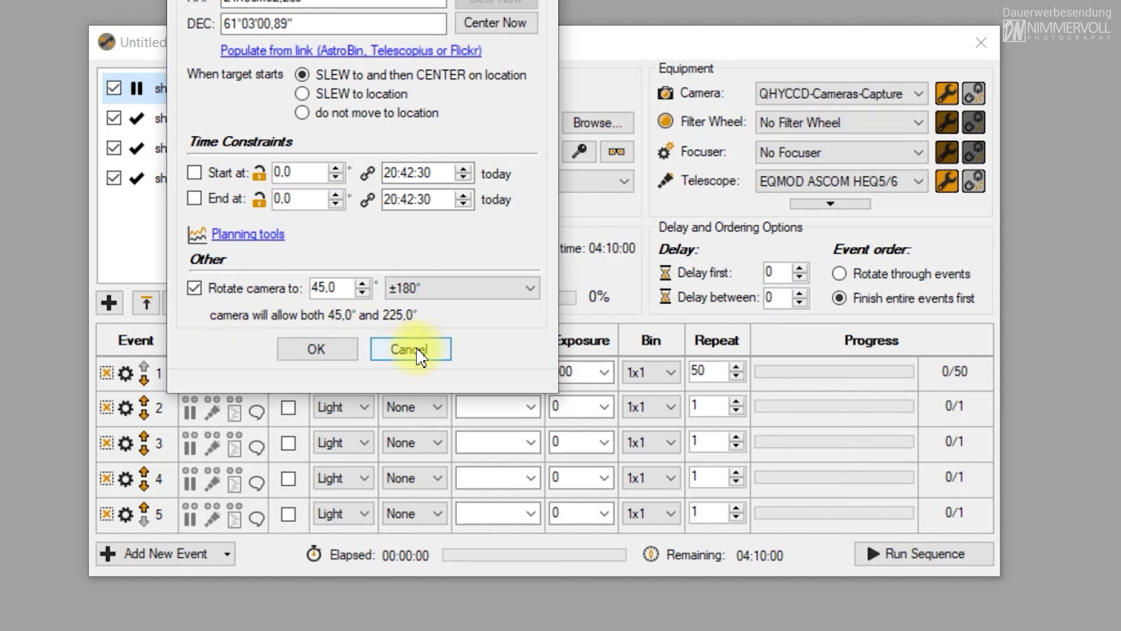
pyautogui.click(406, 348)
# - Disable camera rotation in the settings of target sh2-129-2
pyautogui.click(194, 125)
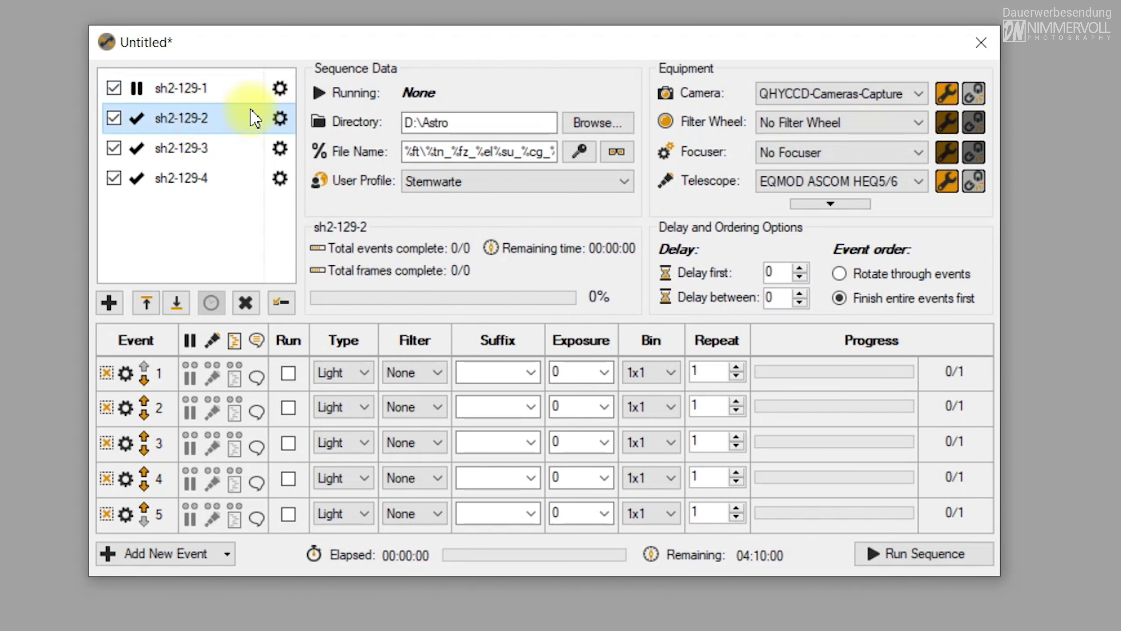
pyautogui.click(279, 119)
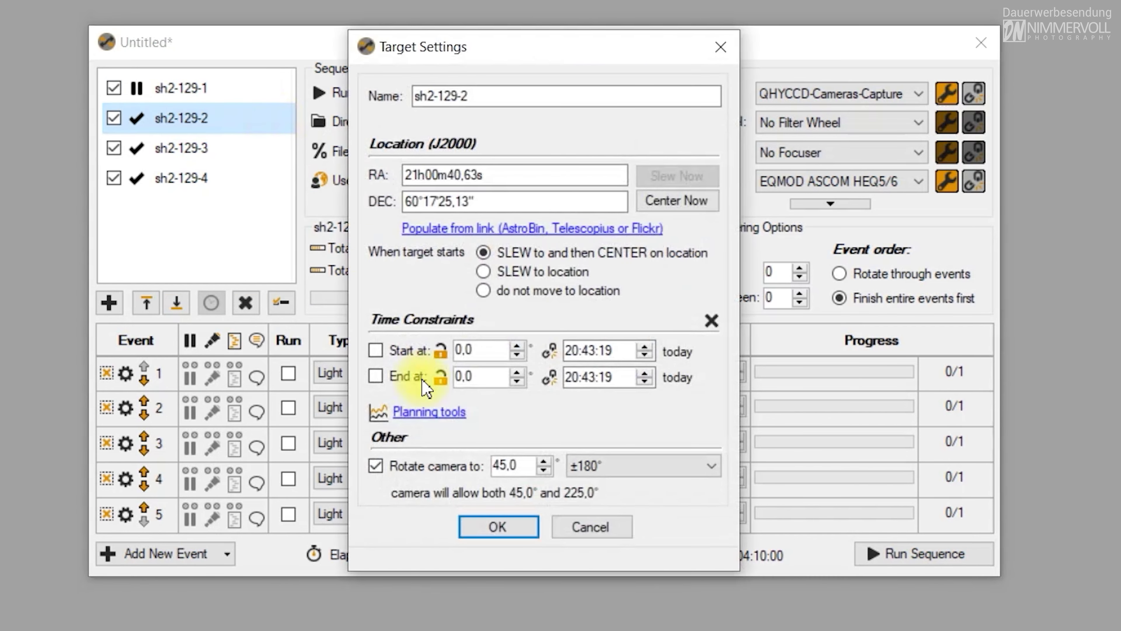
pyautogui.click(404, 467)
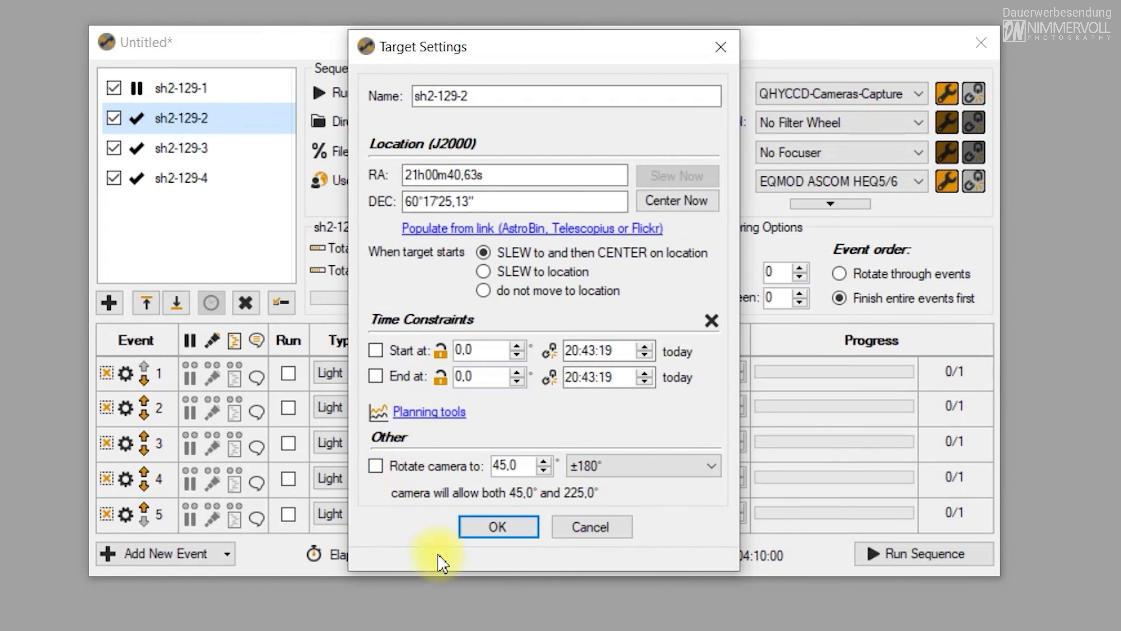
pyautogui.click(498, 530)
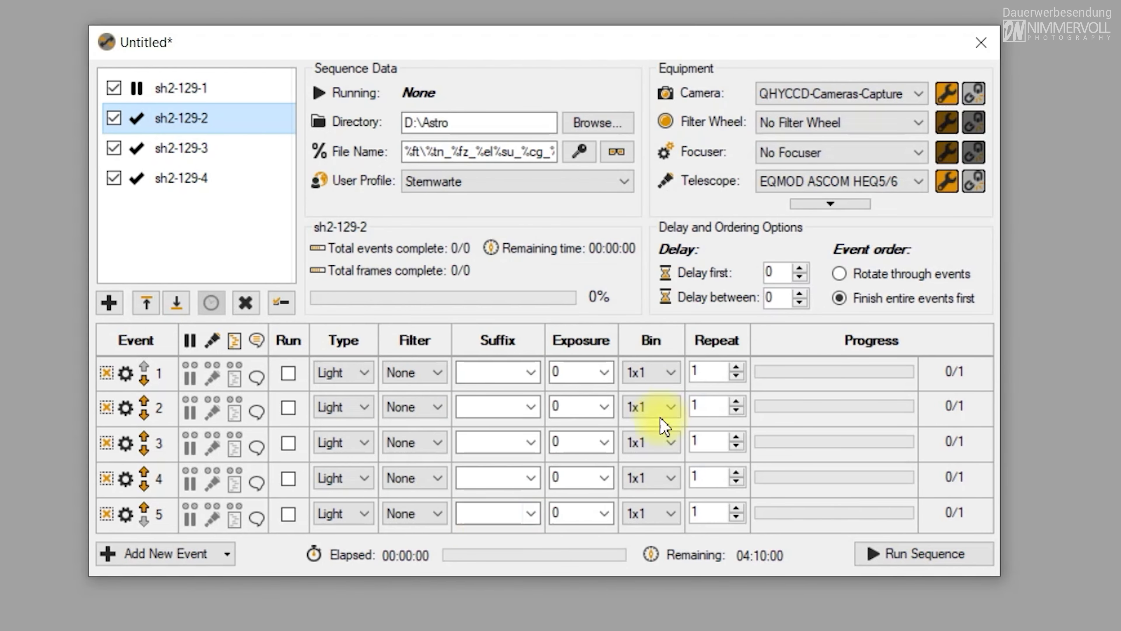
pyautogui.click(176, 98)
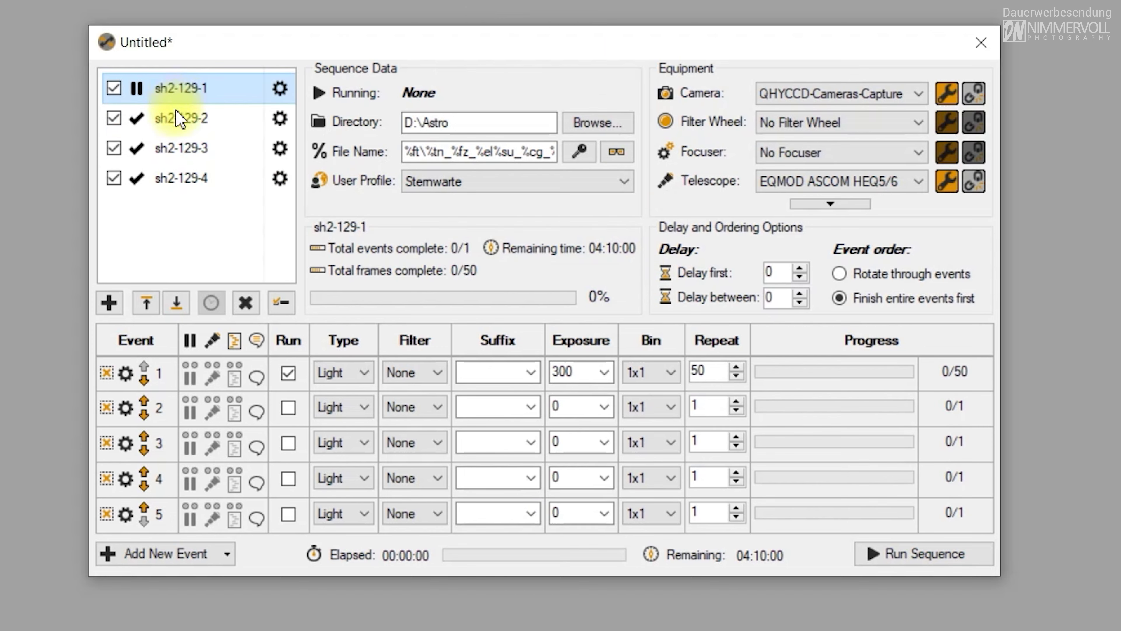
pyautogui.click(176, 118)
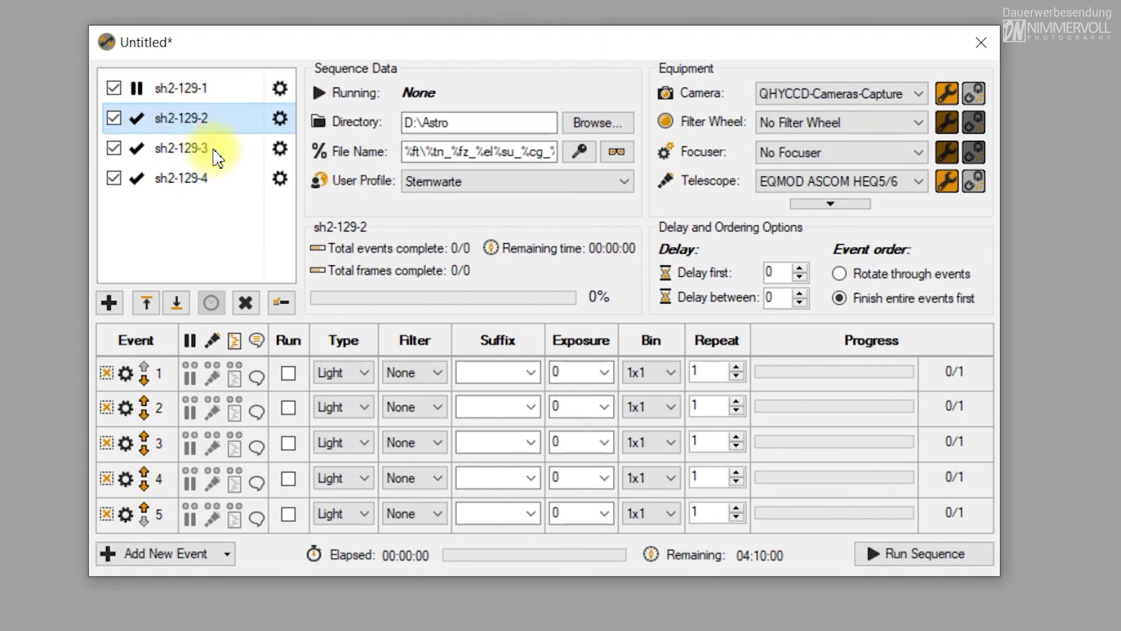